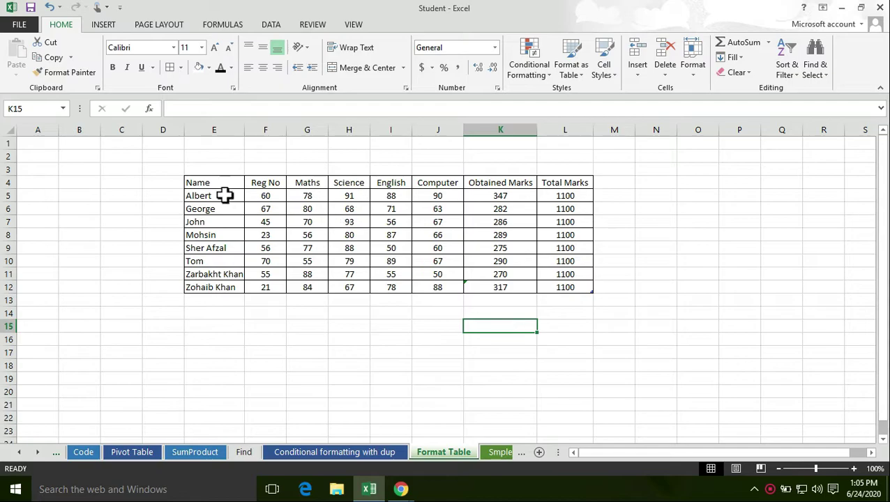
# Examine the header row and the student records of the marks table row by row.
pyautogui.moveTo(211, 183); pyautogui.dragTo(453, 199)
pyautogui.click(397, 310)
pyautogui.moveTo(230, 183); pyautogui.dragTo(580, 188)
pyautogui.click(438, 352)
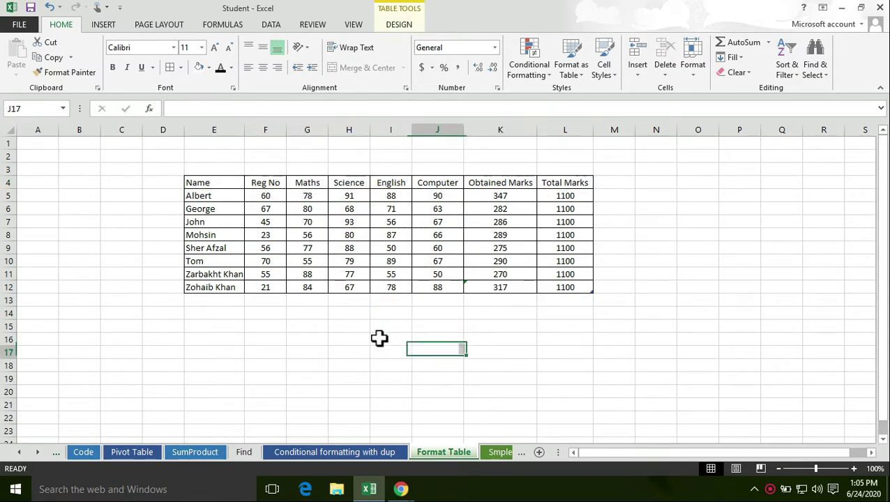
pyautogui.moveTo(220, 183); pyautogui.dragTo(208, 289)
pyautogui.moveTo(218, 185); pyautogui.dragTo(572, 185)
pyautogui.moveTo(227, 198); pyautogui.dragTo(586, 193)
pyautogui.moveTo(225, 209); pyautogui.dragTo(570, 214)
pyautogui.moveTo(239, 223); pyautogui.dragTo(568, 234)
pyautogui.click(474, 351)
# Examine each column of the marks table in turn, from Name through Total Marks.
pyautogui.moveTo(213, 184); pyautogui.dragTo(223, 302)
pyautogui.moveTo(267, 185); pyautogui.dragTo(285, 288)
pyautogui.moveTo(316, 184); pyautogui.dragTo(348, 286)
pyautogui.moveTo(353, 187); pyautogui.dragTo(364, 222)
pyautogui.moveTo(390, 184); pyautogui.dragTo(412, 286)
pyautogui.moveTo(437, 183); pyautogui.dragTo(449, 288)
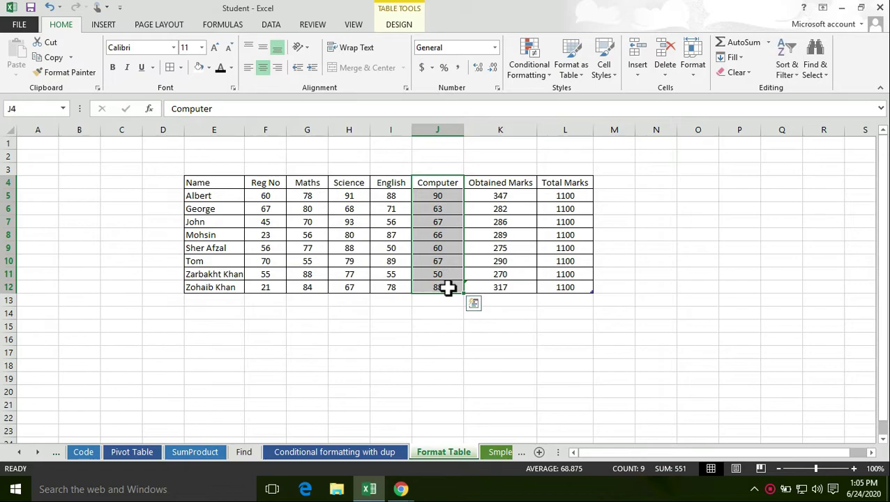
pyautogui.moveTo(500, 183); pyautogui.dragTo(513, 279)
pyautogui.moveTo(565, 183); pyautogui.dragTo(574, 291)
pyautogui.click(506, 323)
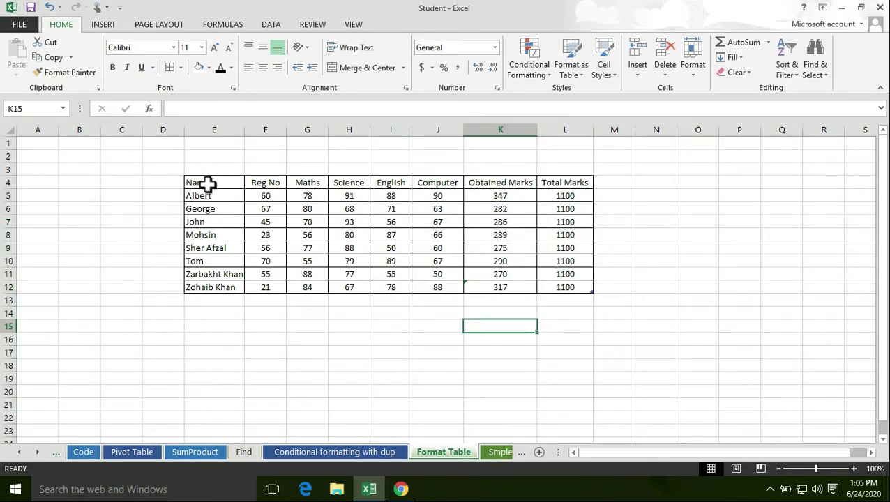
# Review the full extent of the marks table, from the header row to the last student record in E4:L12.
pyautogui.moveTo(208, 183); pyautogui.dragTo(213, 286)
pyautogui.click(246, 208)
pyautogui.moveTo(216, 183); pyautogui.dragTo(520, 200)
pyautogui.click(371, 239)
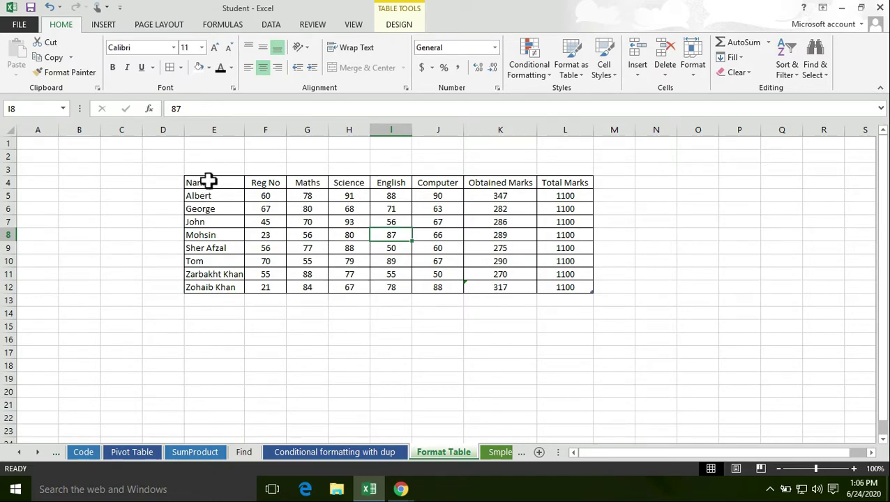
pyautogui.click(401, 315)
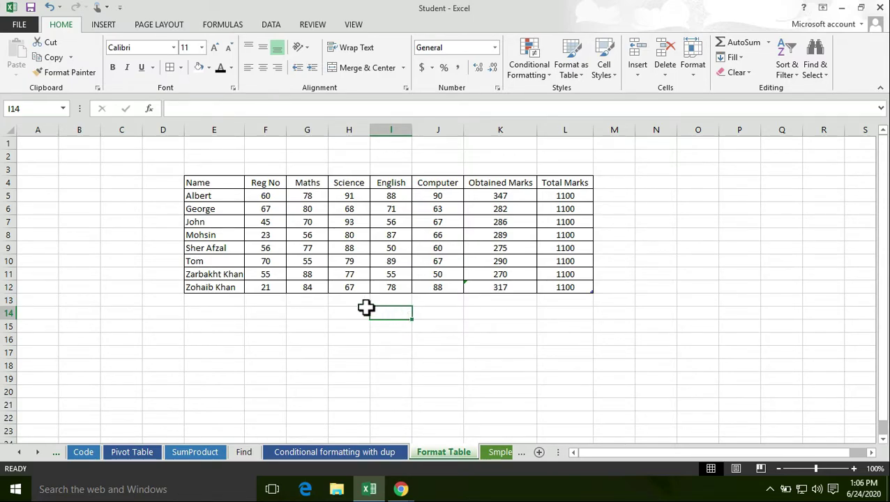
pyautogui.click(292, 311)
pyautogui.moveTo(216, 184); pyautogui.dragTo(543, 286)
pyautogui.click(486, 334)
pyautogui.moveTo(230, 184); pyautogui.dragTo(552, 203)
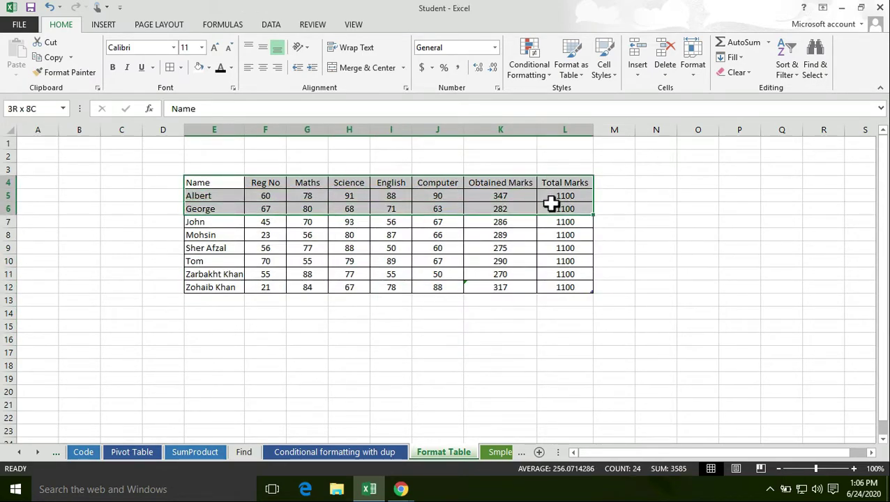
pyautogui.click(482, 350)
pyautogui.moveTo(226, 184); pyautogui.dragTo(471, 276)
pyautogui.click(440, 334)
pyautogui.moveTo(229, 186); pyautogui.dragTo(546, 285)
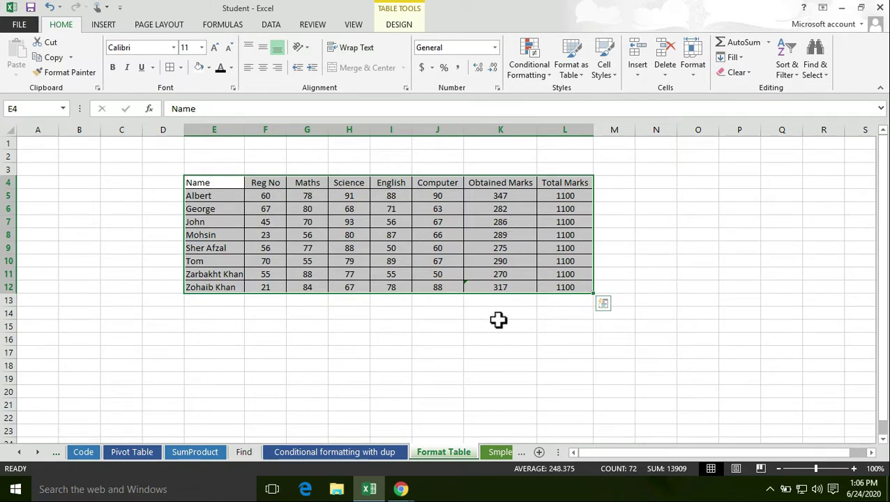
pyautogui.click(396, 333)
pyautogui.moveTo(213, 184); pyautogui.dragTo(554, 290)
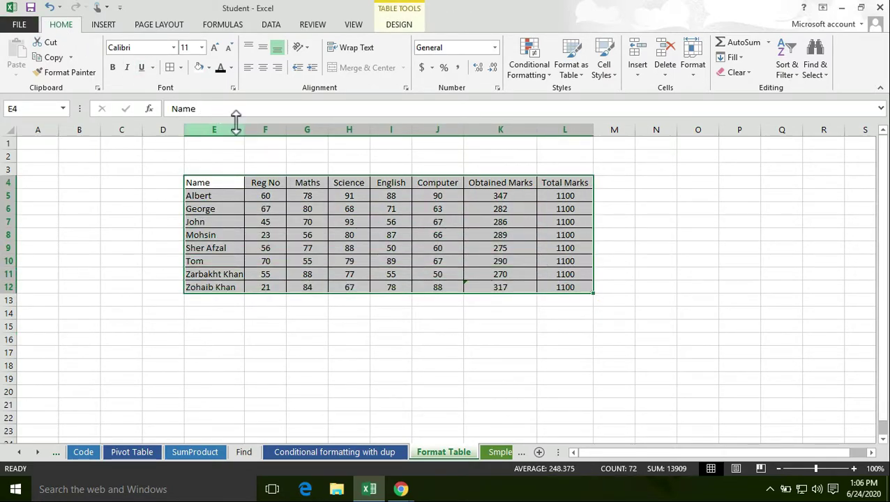
pyautogui.click(210, 72)
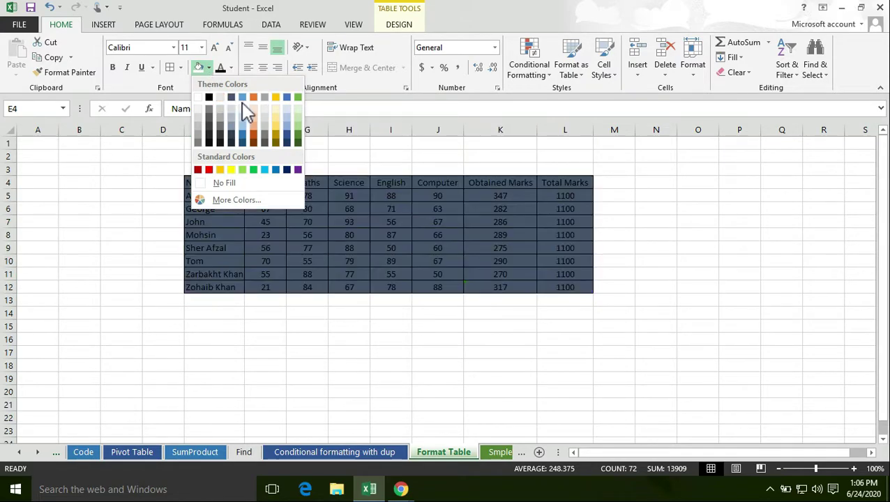
pyautogui.click(284, 347)
pyautogui.click(222, 221)
# Fill the header row E4:L4 of the marks table with dark blue.
pyautogui.moveTo(213, 187); pyautogui.dragTo(571, 184)
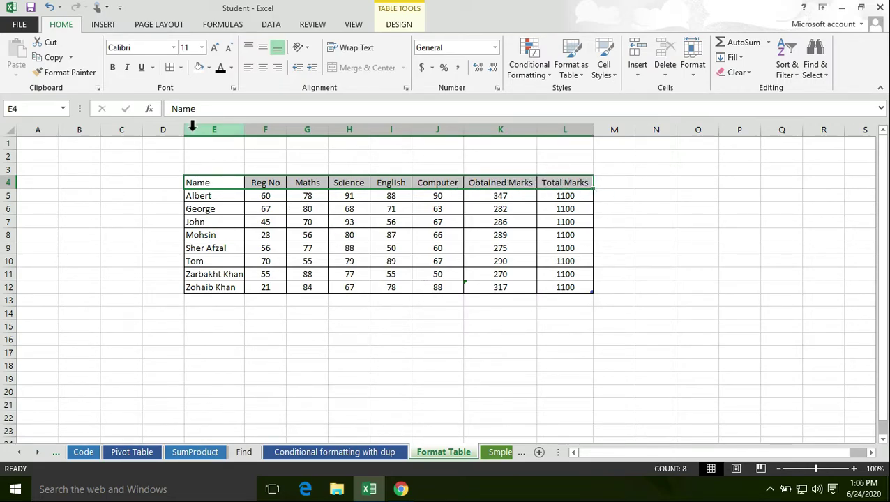
pyautogui.click(209, 68)
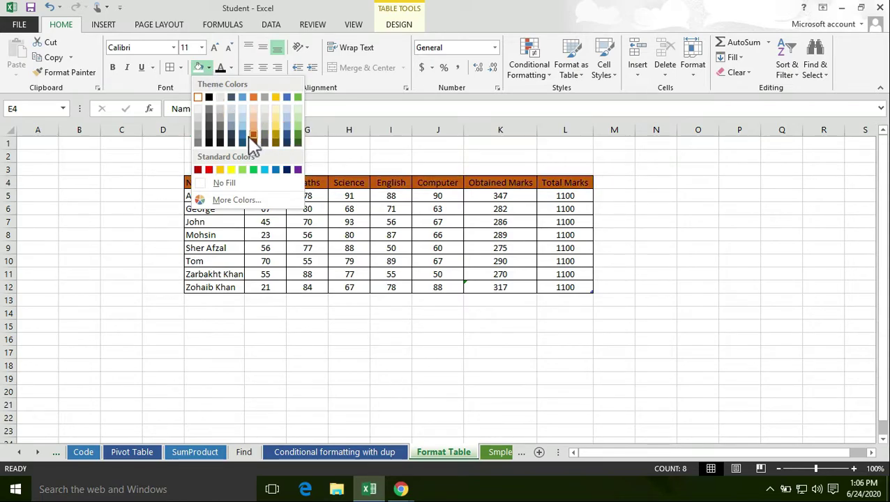
pyautogui.click(288, 134)
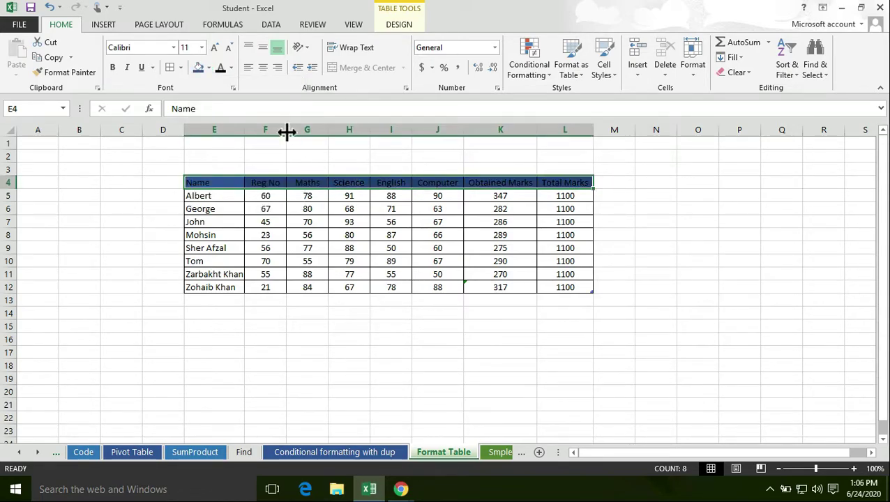
pyautogui.click(304, 337)
# Fill the student name cells E5:E12 with dark gold.
pyautogui.moveTo(209, 196); pyautogui.dragTo(221, 287)
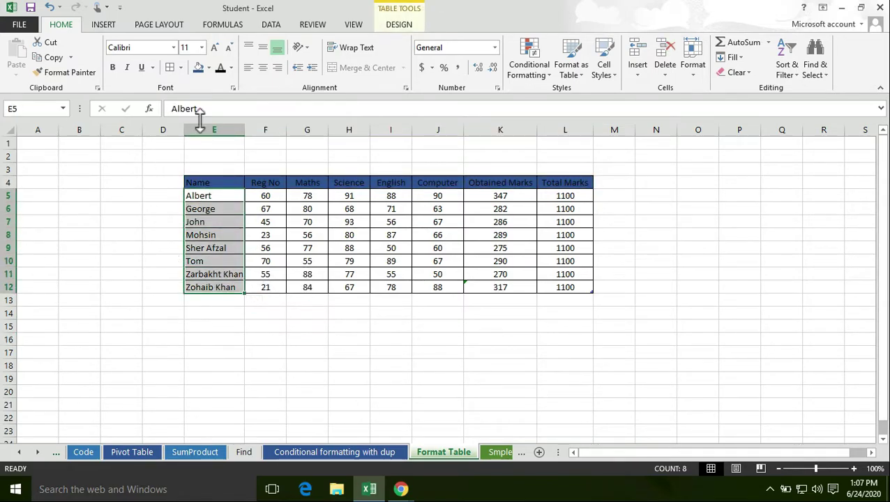
pyautogui.click(210, 68)
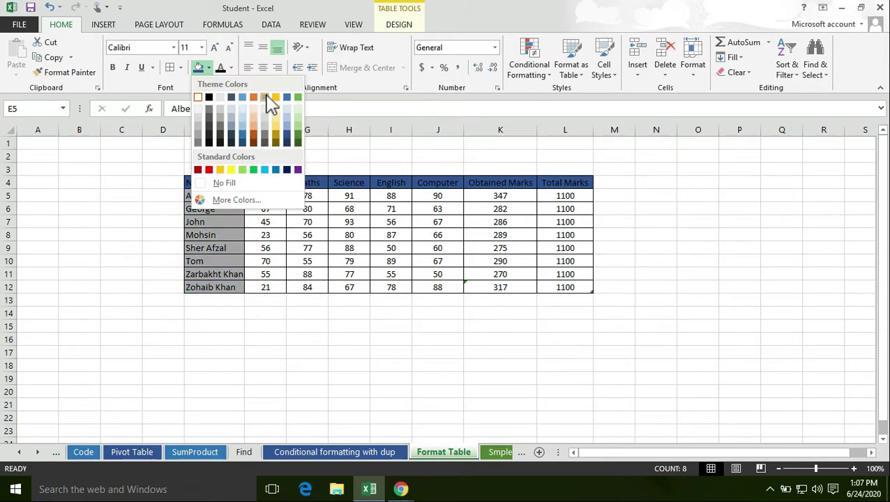
pyautogui.click(277, 130)
pyautogui.click(310, 338)
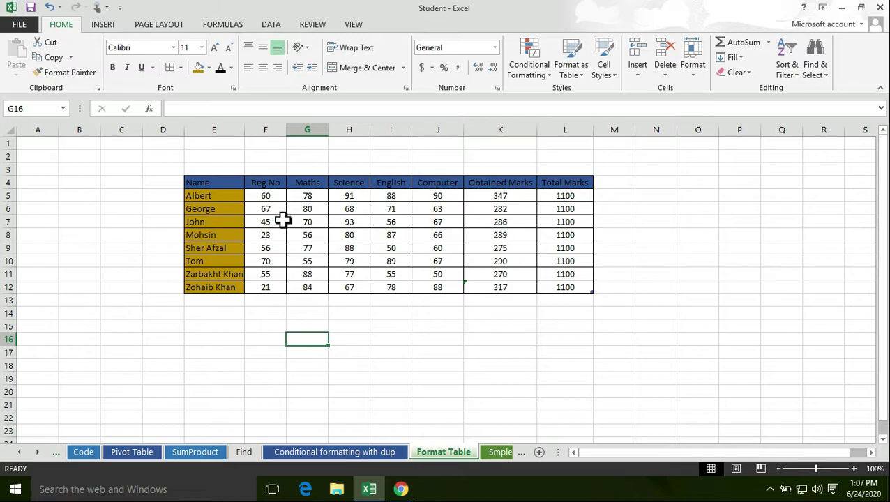
# Save the workbook.
pyautogui.click(30, 7)
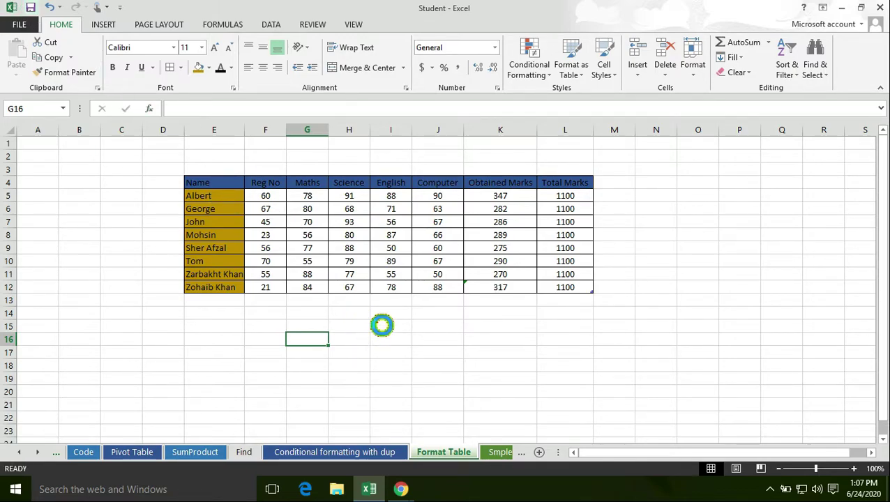
pyautogui.click(381, 326)
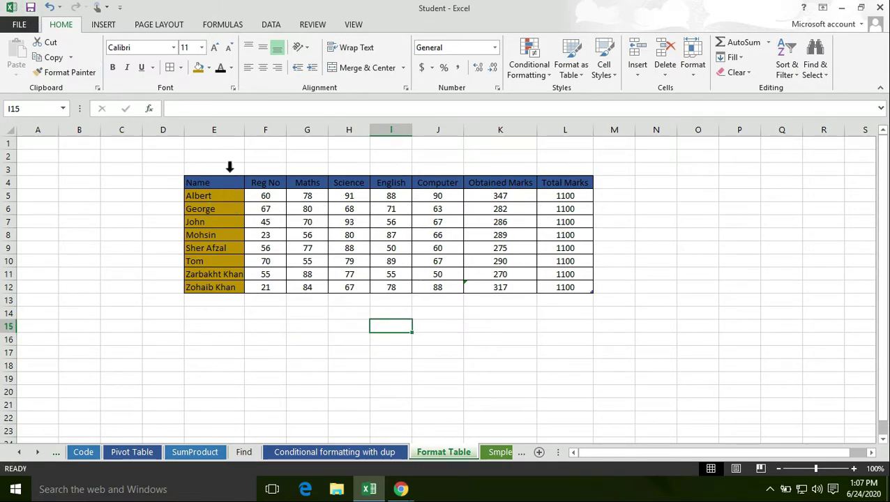
pyautogui.click(335, 314)
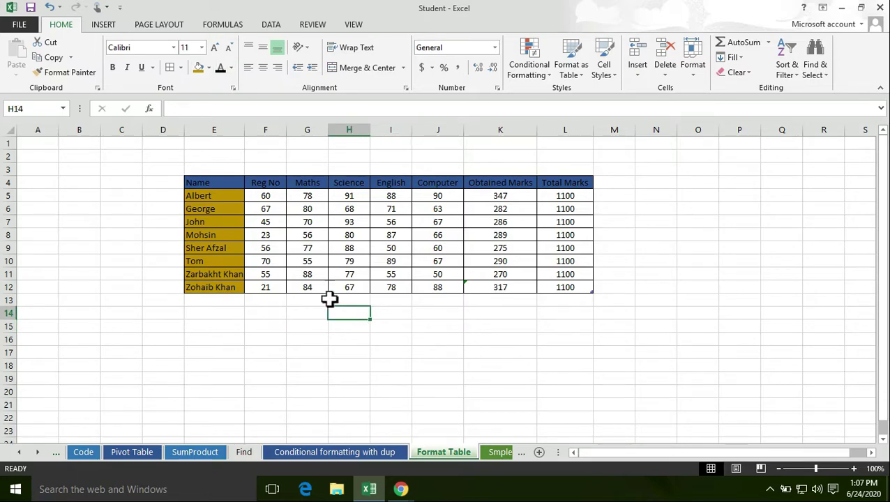
# Change the fill color of the header row E4:L4 to dark green.
pyautogui.moveTo(209, 183); pyautogui.dragTo(561, 180)
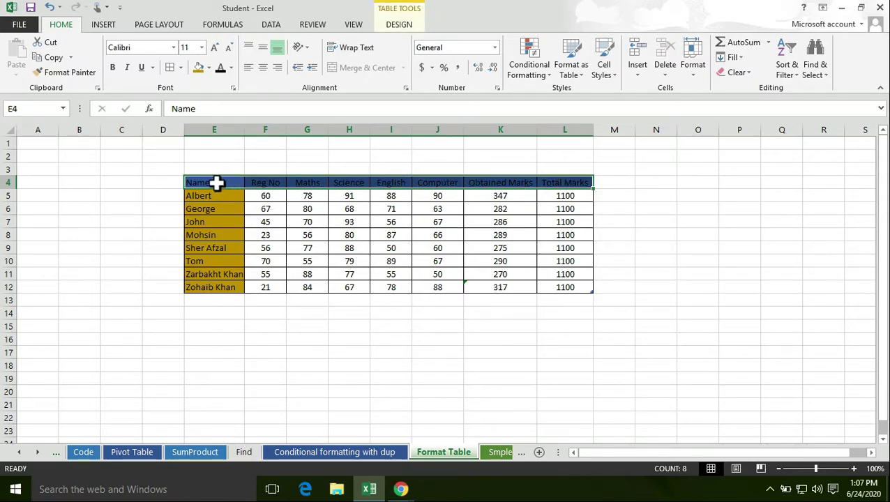
pyautogui.click(221, 218)
pyautogui.moveTo(212, 183); pyautogui.dragTo(556, 181)
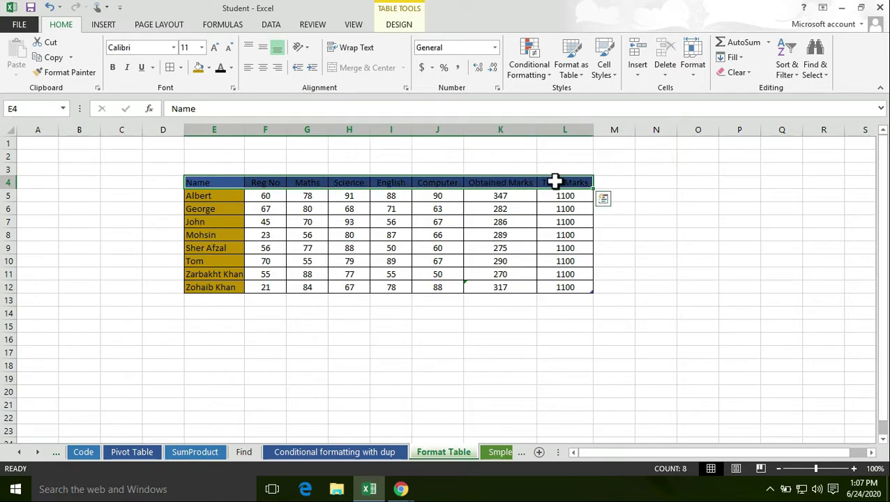
pyautogui.click(210, 69)
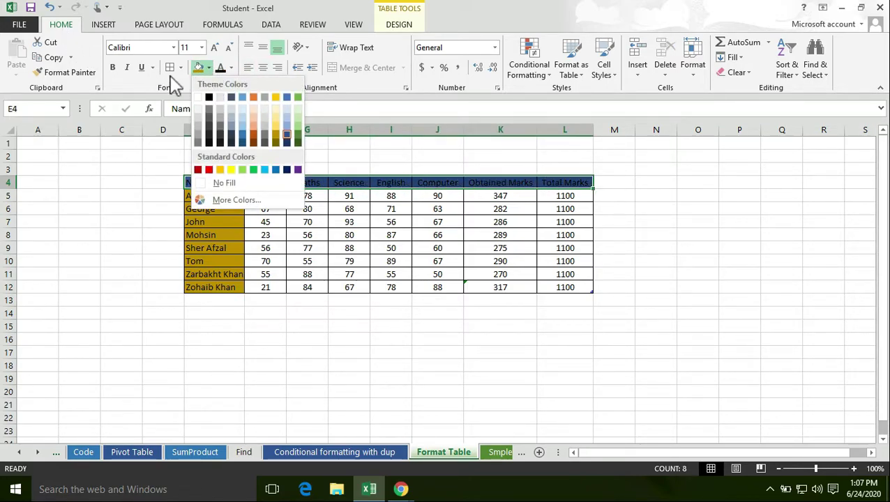
pyautogui.click(302, 142)
pyautogui.click(329, 340)
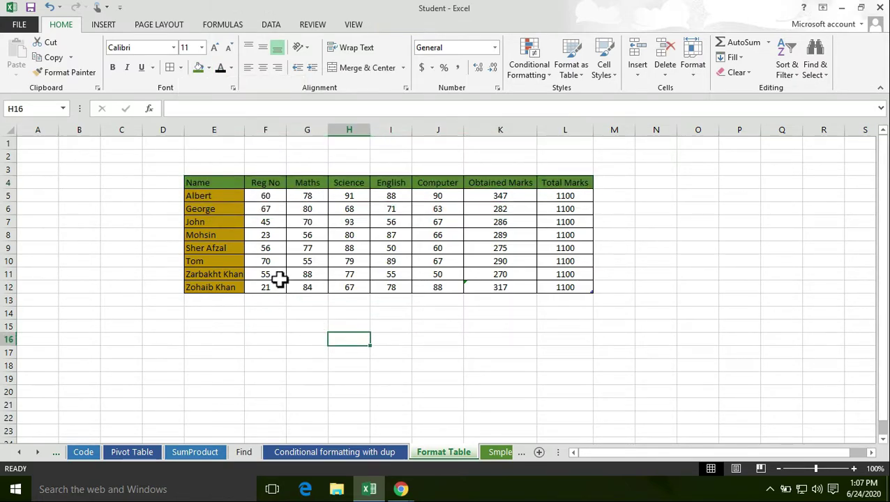
# Change the fill color of the student name cells E5:E12 to dark gray.
pyautogui.moveTo(216, 196); pyautogui.dragTo(215, 287)
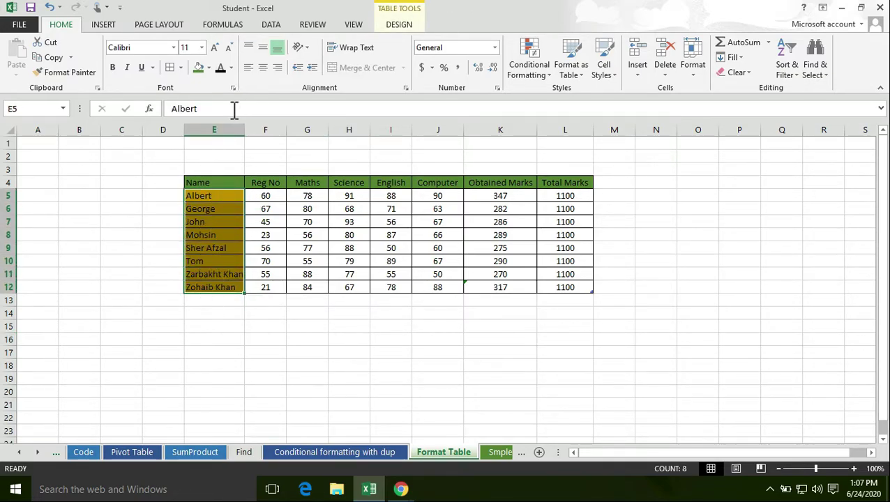
pyautogui.click(209, 68)
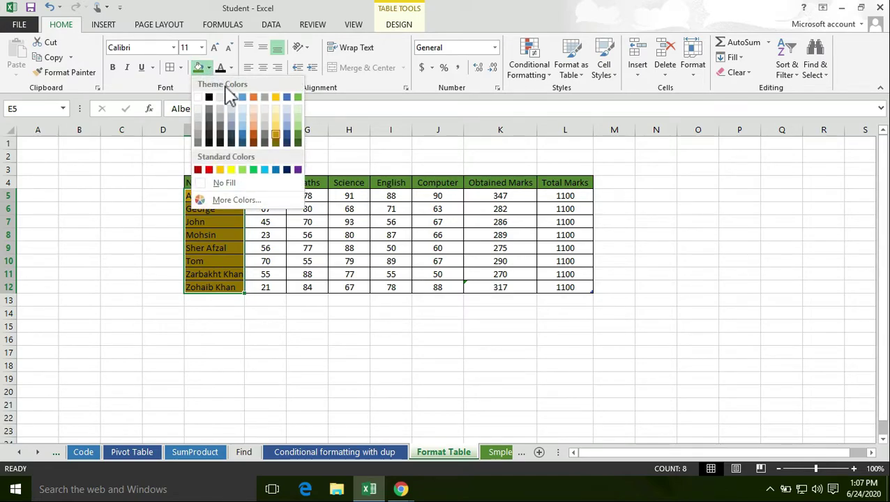
pyautogui.click(222, 140)
pyautogui.click(236, 312)
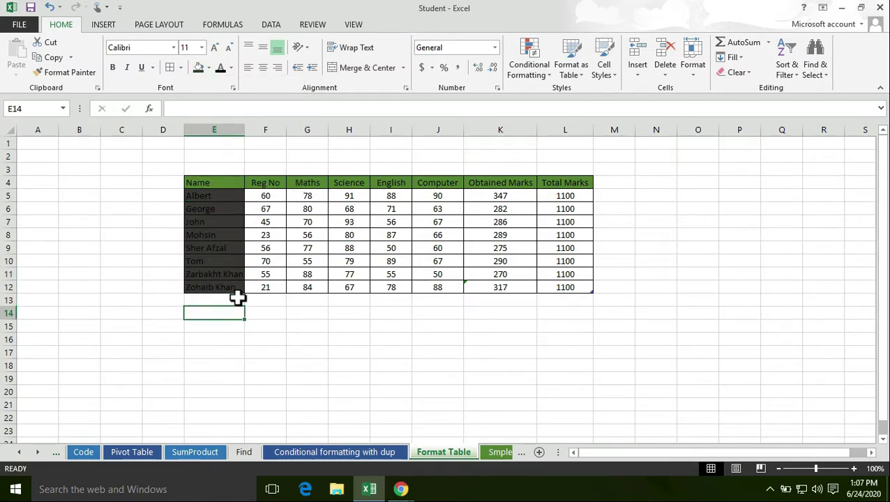
pyautogui.moveTo(209, 201); pyautogui.dragTo(220, 290)
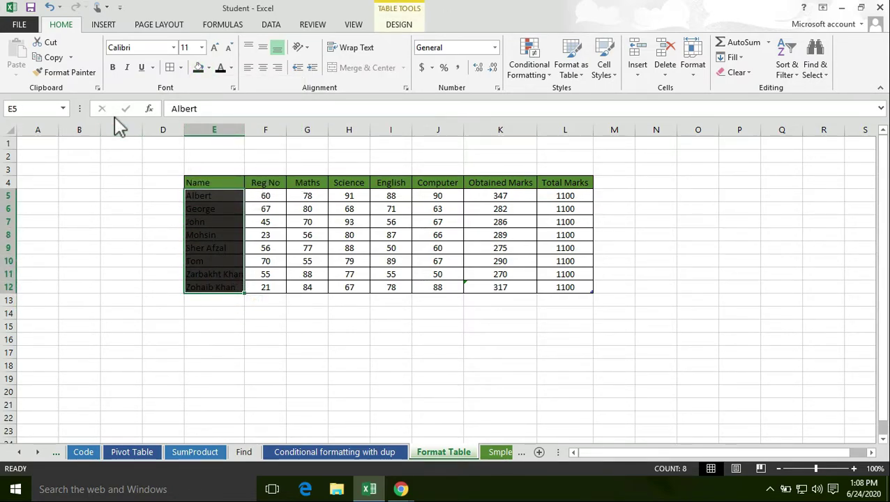
pyautogui.click(241, 351)
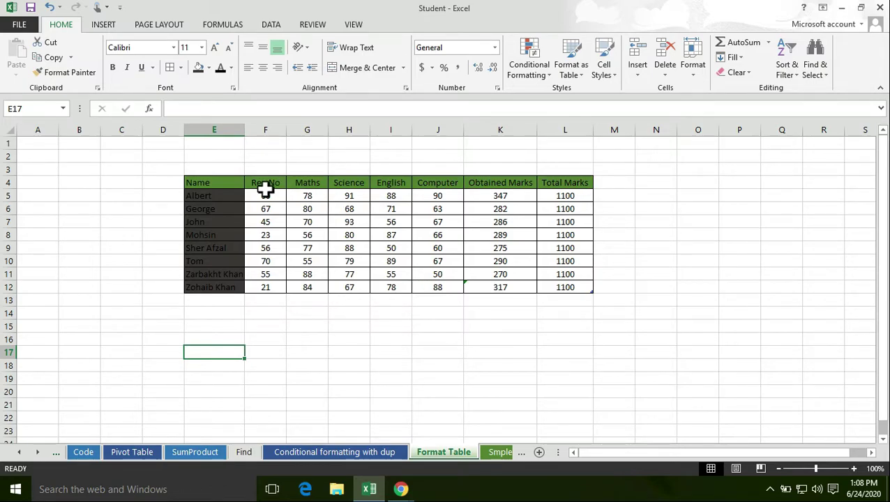
# Set the fill of the header row E4:L4 to white.
pyautogui.moveTo(220, 183); pyautogui.dragTo(568, 182)
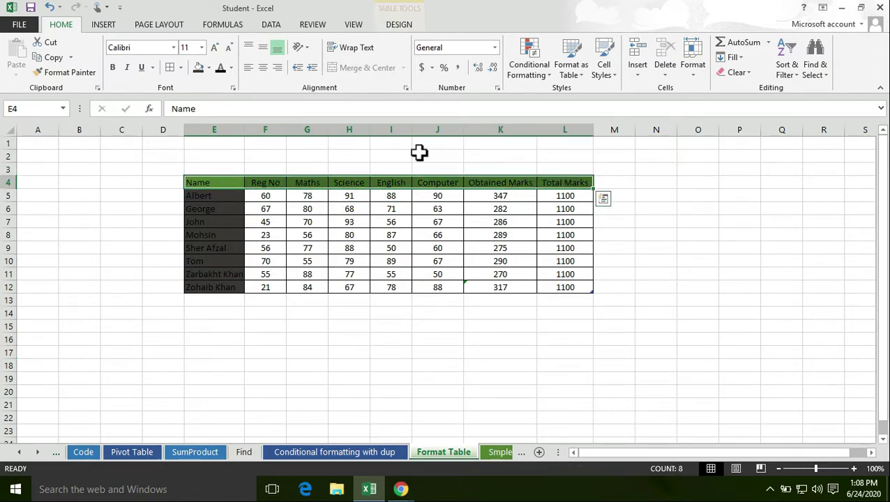
pyautogui.click(208, 68)
pyautogui.click(204, 110)
pyautogui.click(265, 365)
# Give the student name cells E5:E12 a white fill and black text.
pyautogui.moveTo(215, 195); pyautogui.dragTo(213, 286)
pyautogui.click(231, 68)
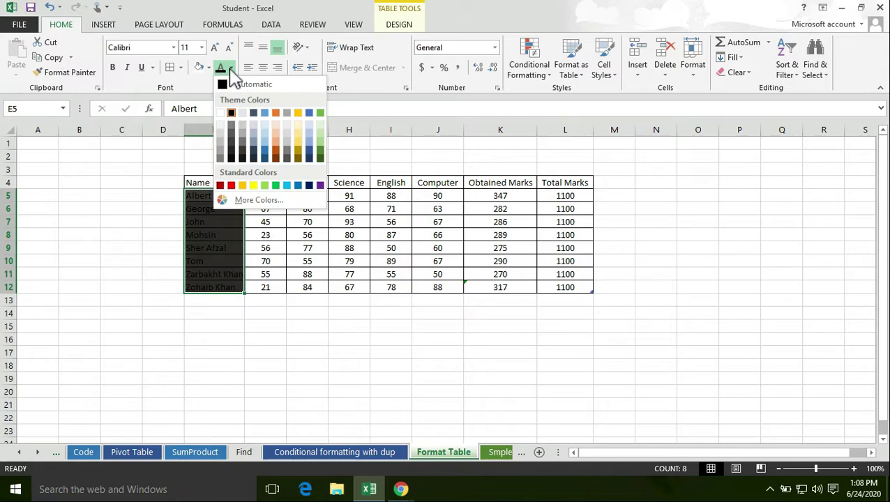
pyautogui.click(221, 113)
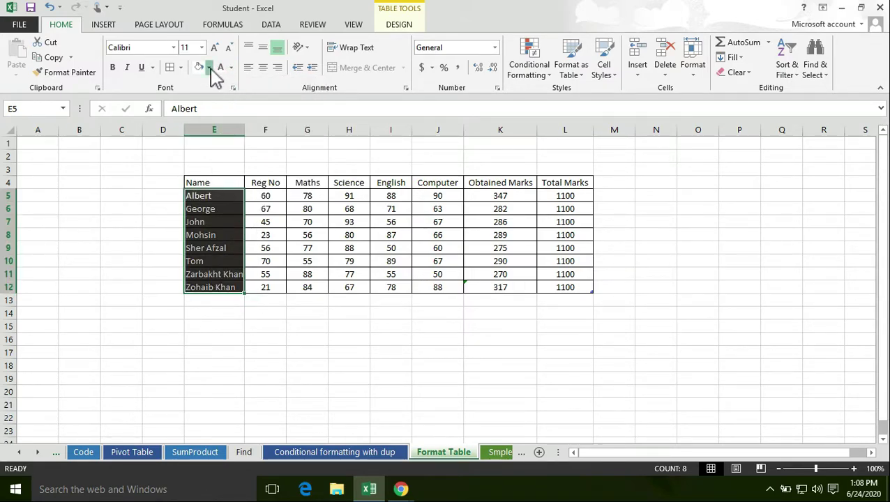
pyautogui.click(209, 68)
pyautogui.click(209, 100)
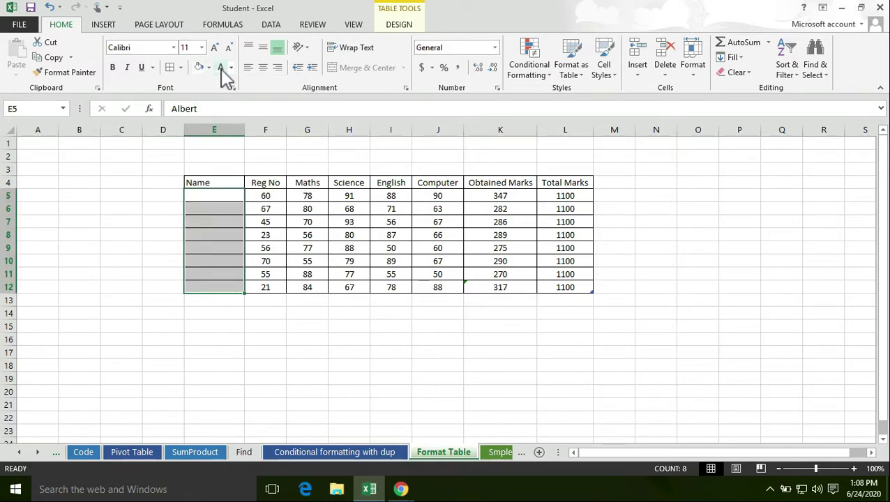
pyautogui.click(231, 68)
pyautogui.click(232, 113)
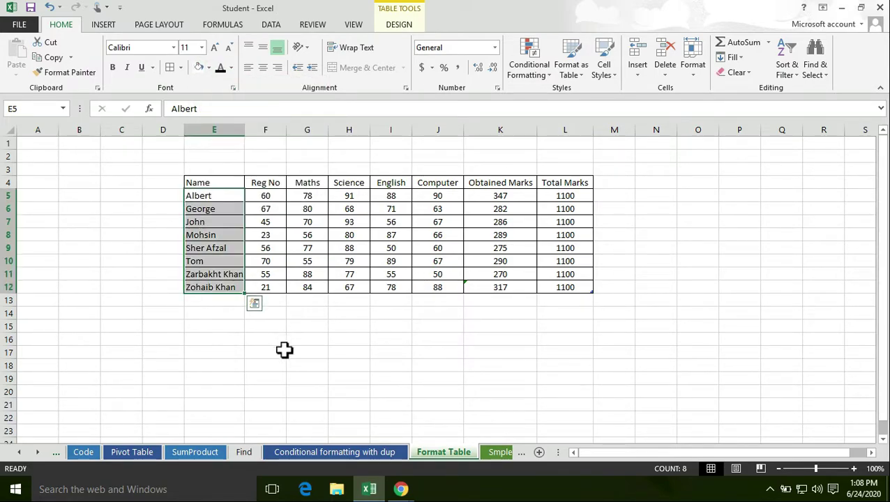
pyautogui.click(305, 351)
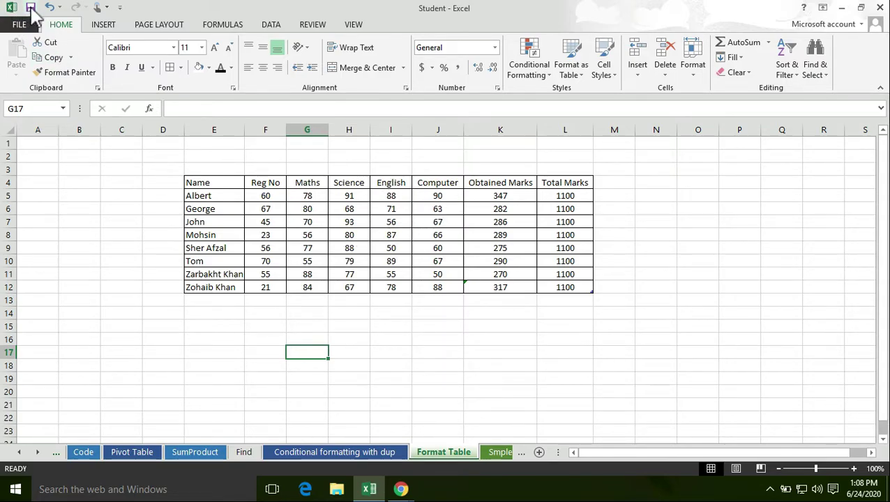
# Apply the green Light table style with a solid header, in the second row of the Light group, to the marks table E4:L12.
pyautogui.click(376, 324)
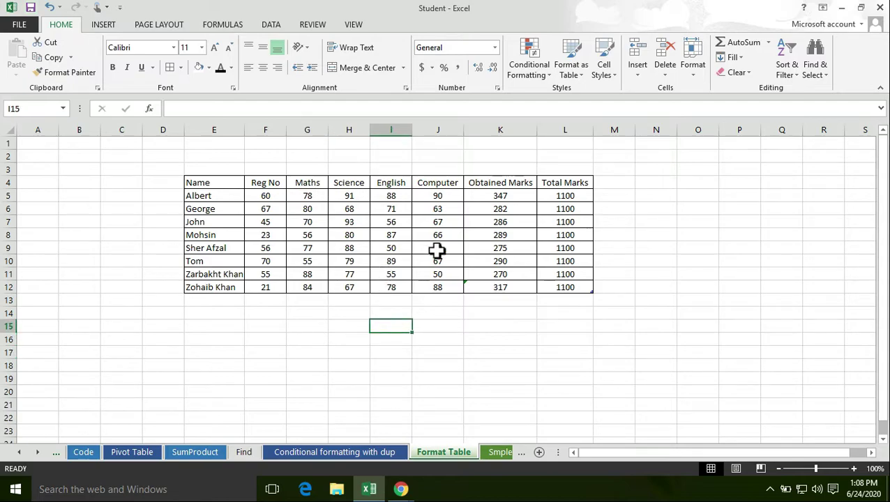
pyautogui.moveTo(221, 184); pyautogui.dragTo(551, 287)
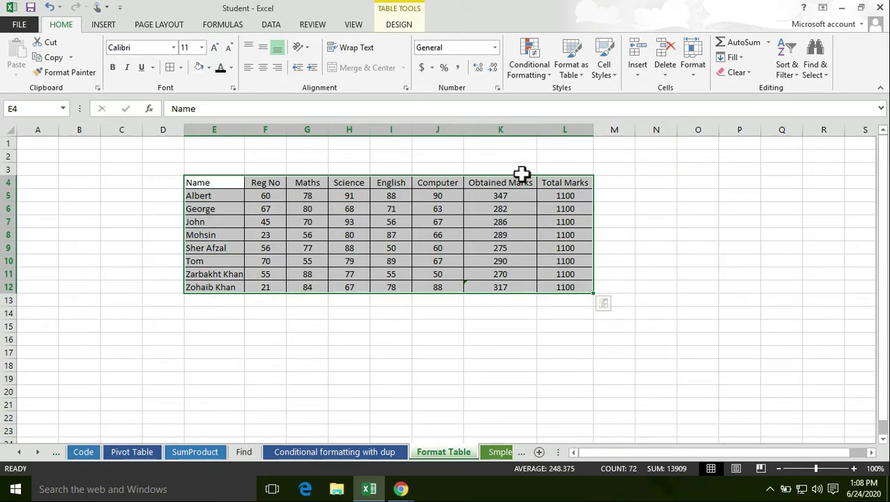
pyautogui.click(576, 80)
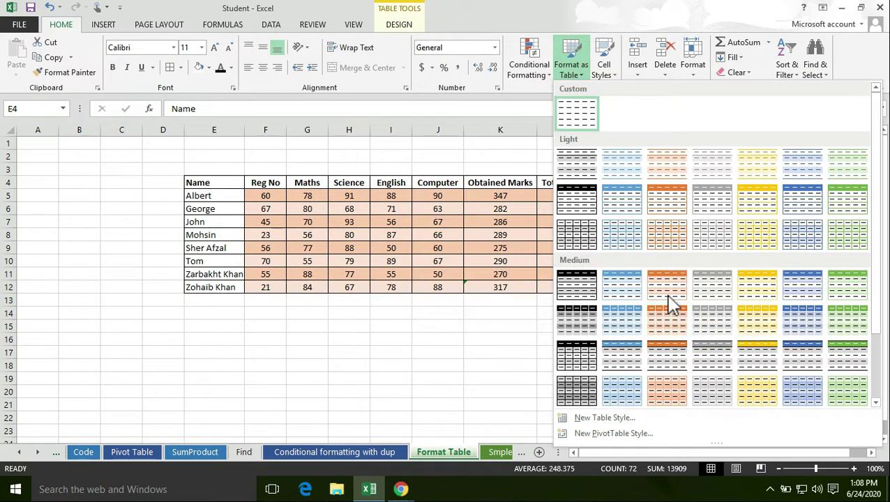
pyautogui.scroll(-2, 588, 364)
pyautogui.scroll(2, 594, 364)
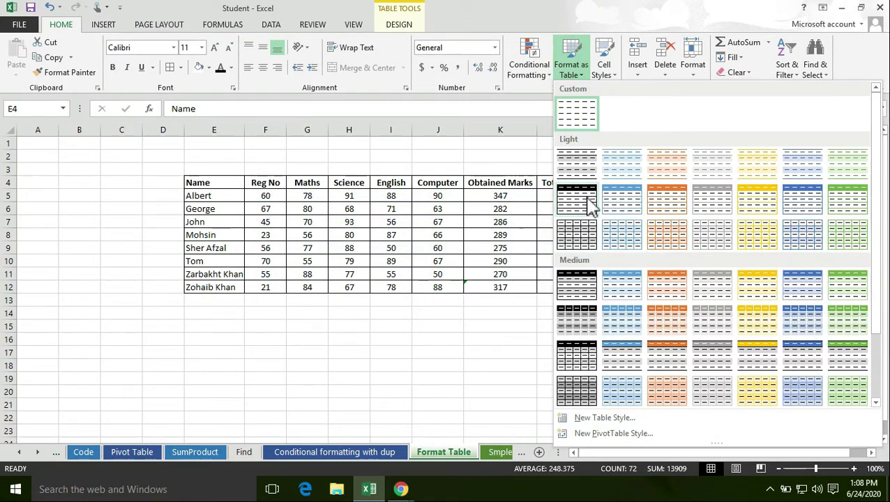
pyautogui.click(846, 207)
pyautogui.click(620, 239)
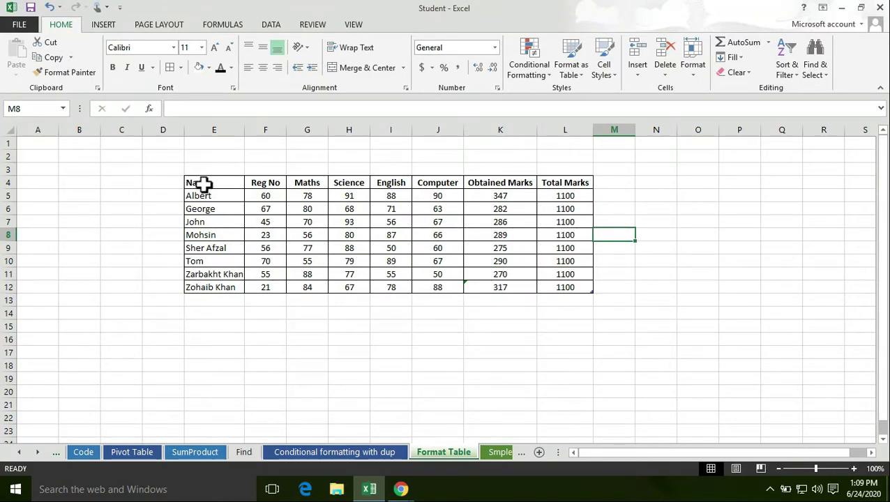
# Return the marks table E4:L12 to the plain style from the Custom group of table styles.
pyautogui.click(269, 299)
pyautogui.moveTo(204, 180); pyautogui.dragTo(554, 286)
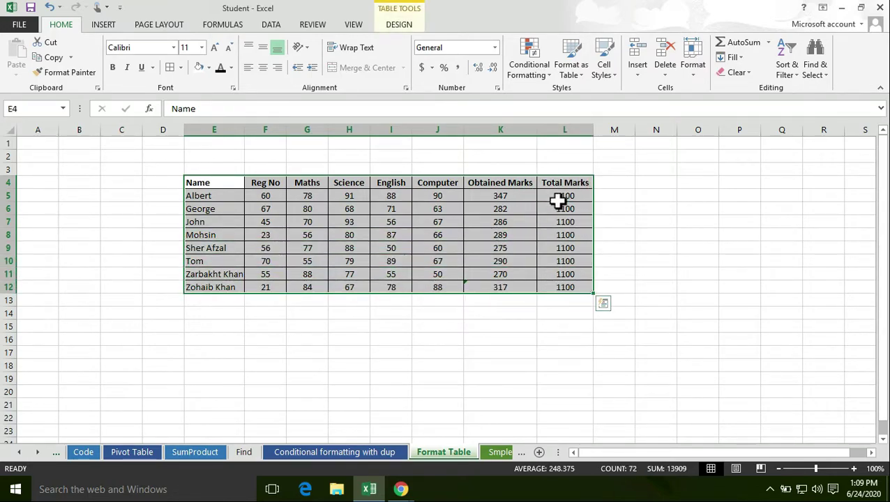
pyautogui.click(572, 72)
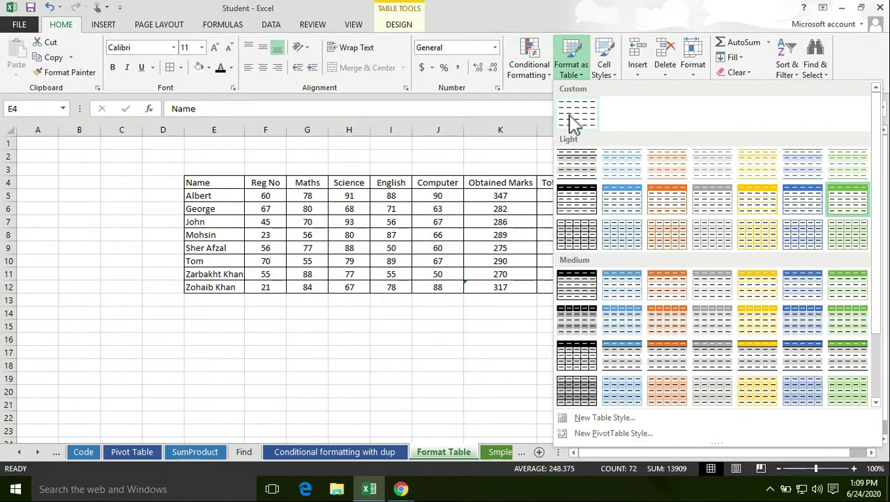
pyautogui.click(573, 123)
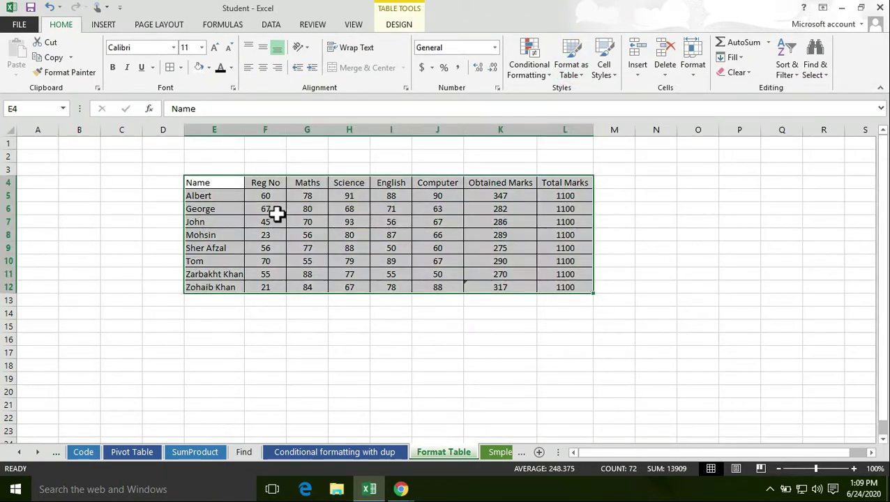
# Format the marks table E4:L12 with the green banded style in the second row of the Medium table styles.
pyautogui.click(572, 74)
pyautogui.scroll(-2, 613, 279)
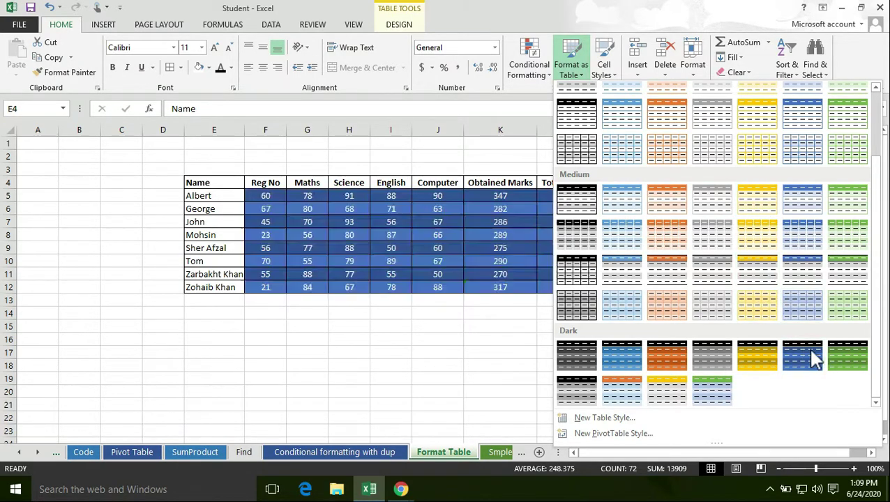
pyautogui.click(860, 237)
pyautogui.click(661, 285)
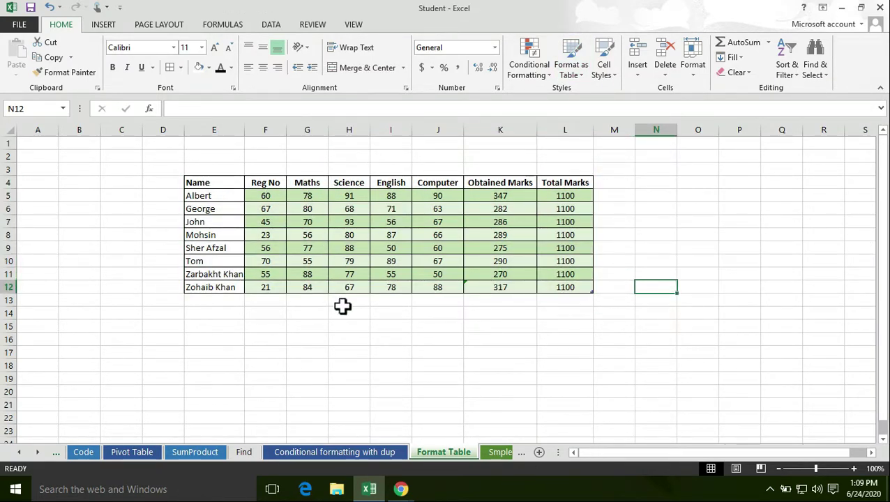
pyautogui.moveTo(216, 181); pyautogui.dragTo(501, 286)
pyautogui.click(500, 352)
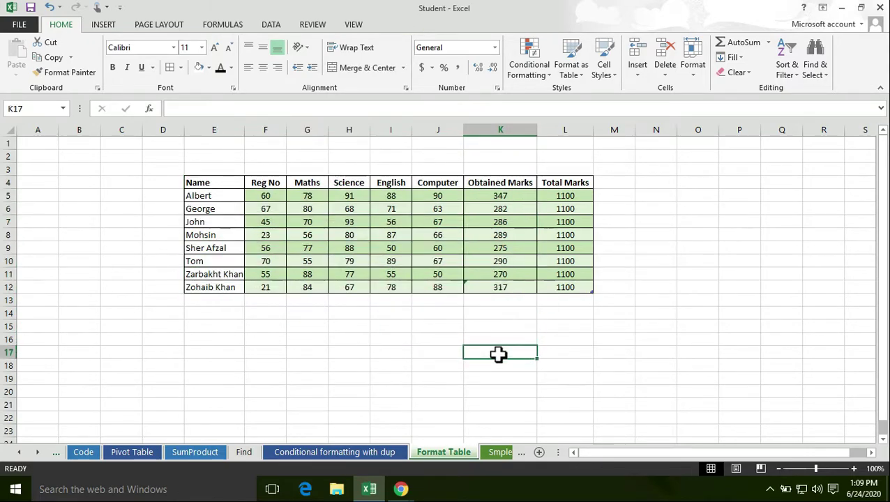
# Change the marks table E4:L12 to the black and gray banded style in the second row of the Medium group.
pyautogui.moveTo(211, 181); pyautogui.dragTo(553, 286)
pyautogui.click(575, 75)
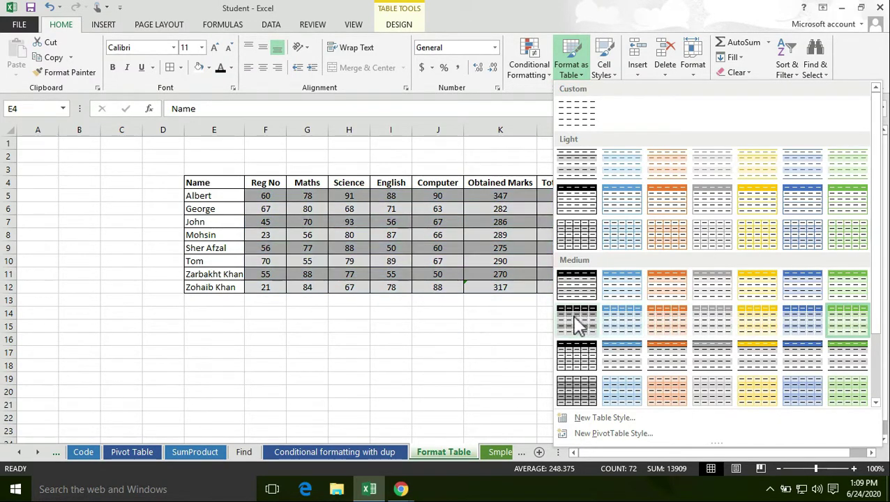
pyautogui.click(570, 327)
pyautogui.click(457, 325)
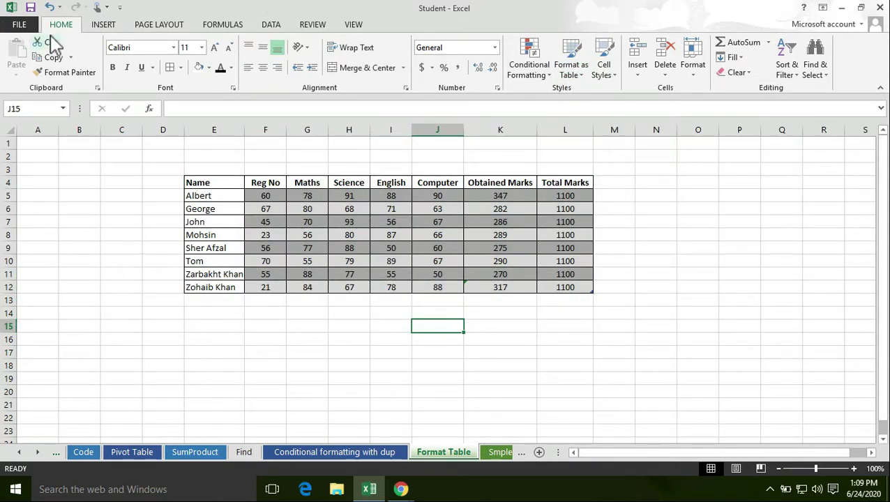
# Replace the gray banding of the marks table E4:L12 with the plain Custom table style.
pyautogui.click(359, 392)
pyautogui.moveTo(202, 184); pyautogui.dragTo(549, 288)
pyautogui.click(570, 70)
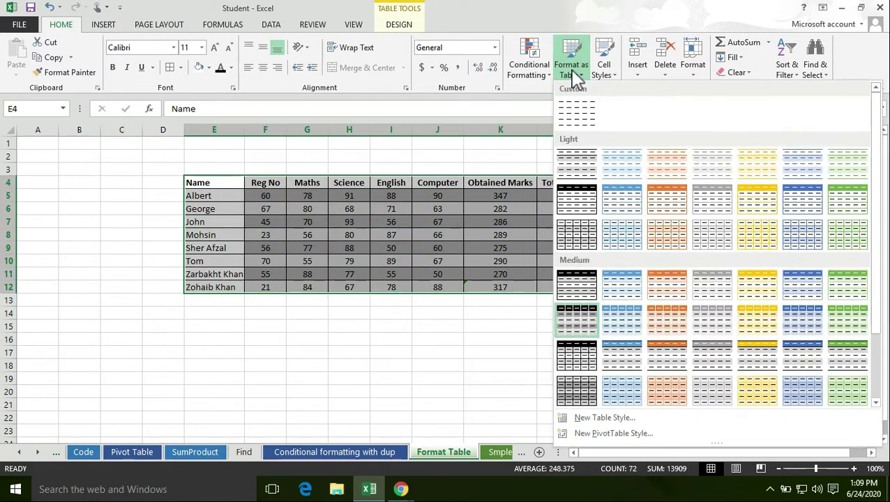
pyautogui.click(577, 112)
pyautogui.click(500, 325)
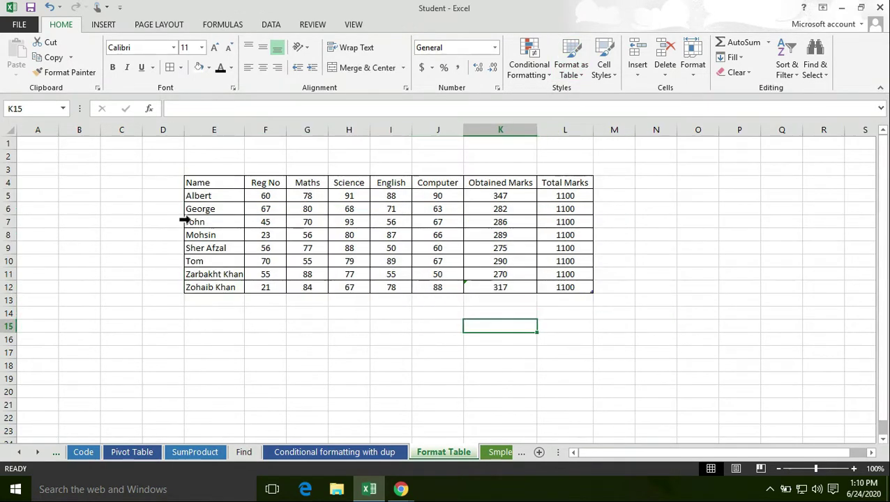
# Apply the light blue style in the first row of the Dark table styles to the marks table E4:L12.
pyautogui.moveTo(199, 183); pyautogui.dragTo(552, 291)
pyautogui.click(571, 66)
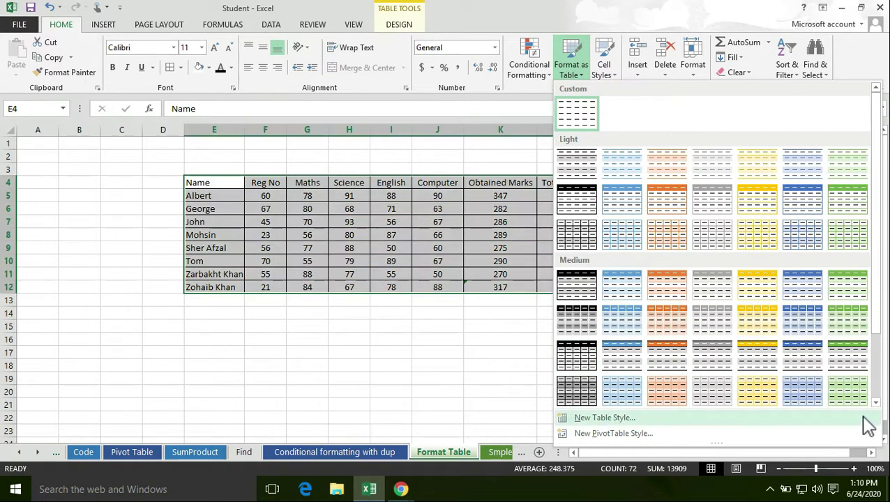
pyautogui.scroll(-2, 652, 335)
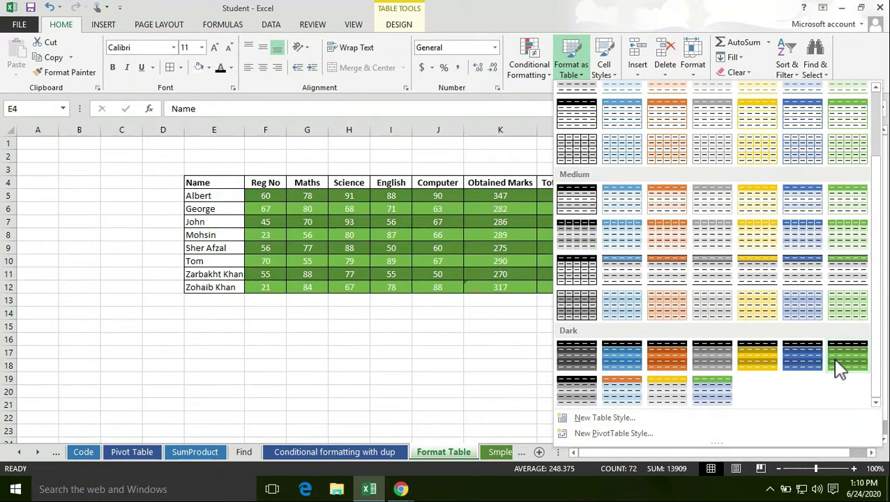
pyautogui.click(620, 364)
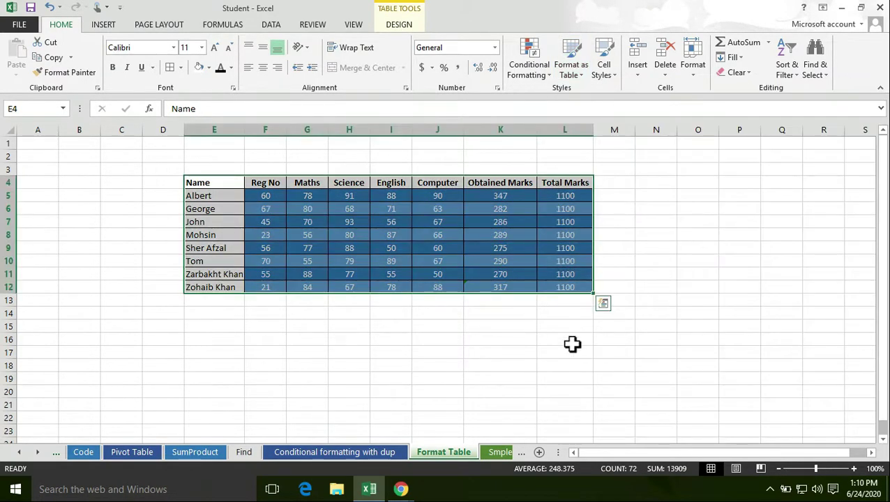
pyautogui.click(572, 342)
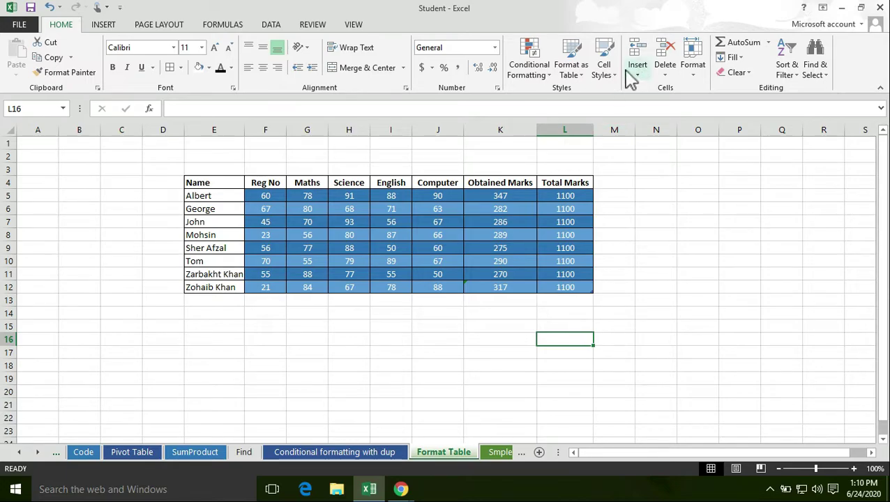
pyautogui.click(568, 70)
pyautogui.scroll(-2, 632, 349)
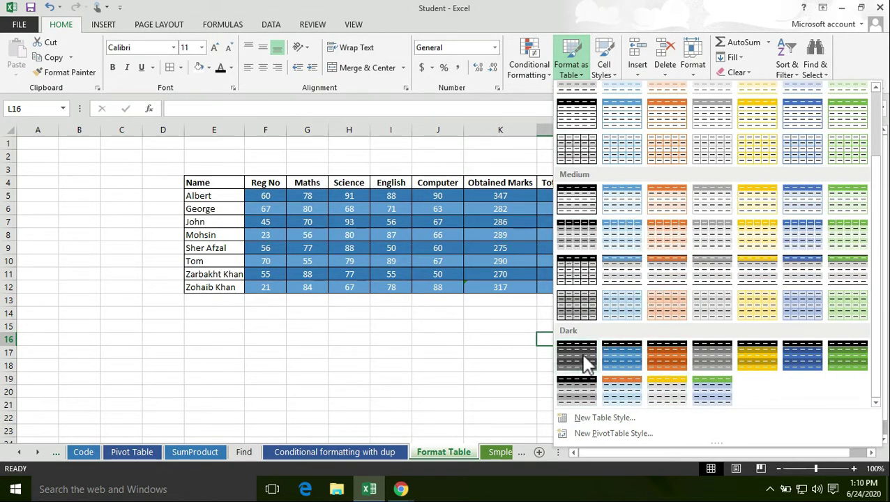
pyautogui.click(456, 309)
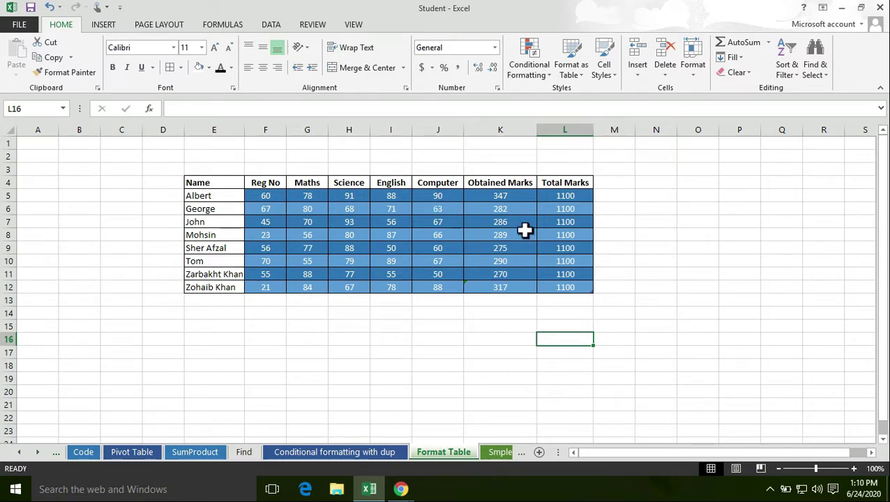
# Reset the blue marks table E4:L12 to the plain Custom table style.
pyautogui.moveTo(202, 184); pyautogui.dragTo(556, 283)
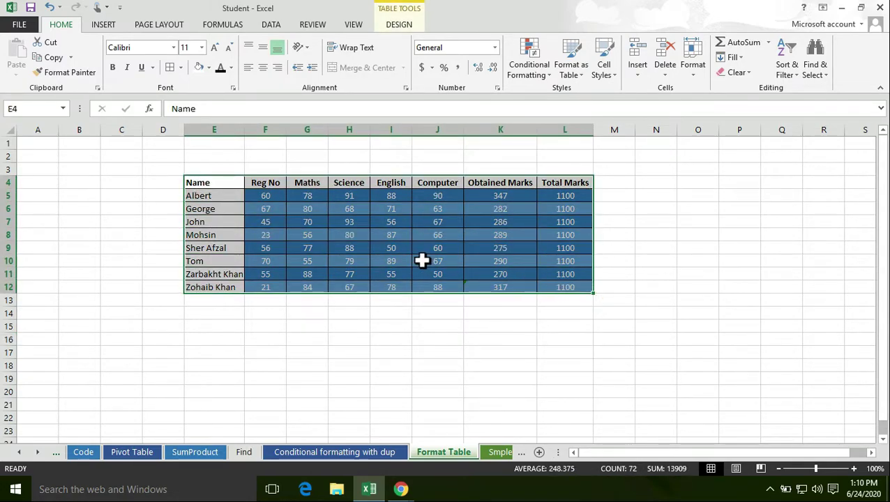
pyautogui.click(570, 69)
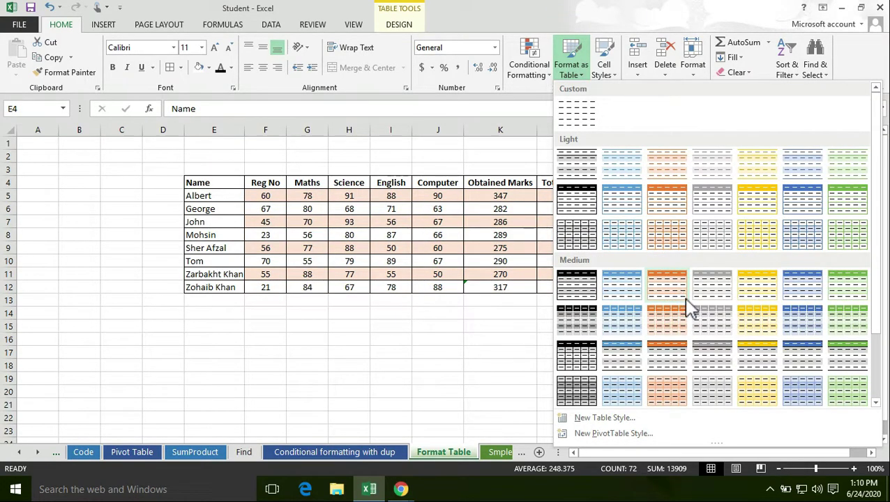
pyautogui.click(568, 117)
pyautogui.click(533, 340)
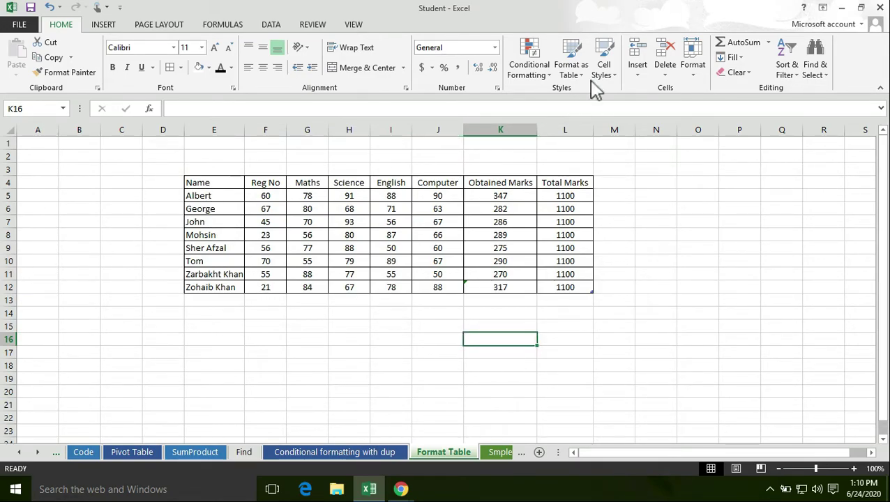
# Apply the Accent5 cell style to the header row E4:L4.
pyautogui.click(604, 67)
pyautogui.press('Escape')
pyautogui.moveTo(204, 182); pyautogui.dragTo(570, 188)
pyautogui.moveTo(204, 182); pyautogui.dragTo(238, 321)
pyautogui.click(265, 363)
pyautogui.moveTo(199, 183); pyautogui.dragTo(277, 182)
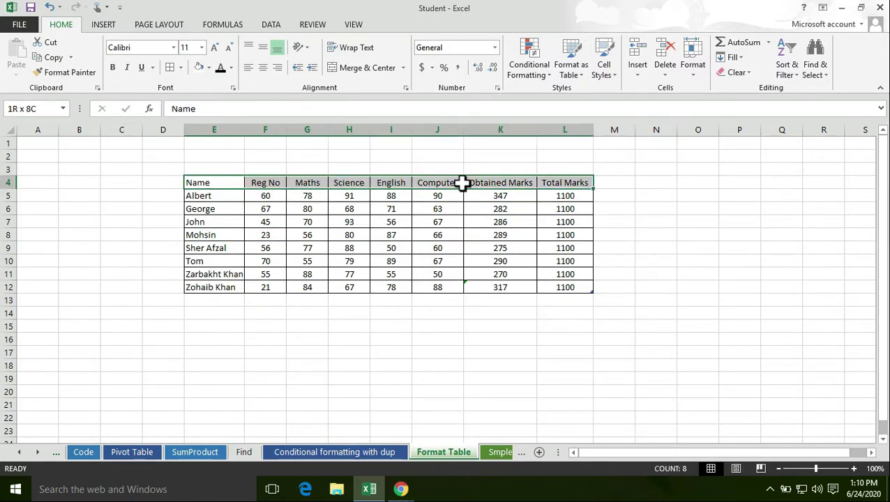
pyautogui.moveTo(463, 182); pyautogui.dragTo(462, 182)
pyautogui.click(604, 69)
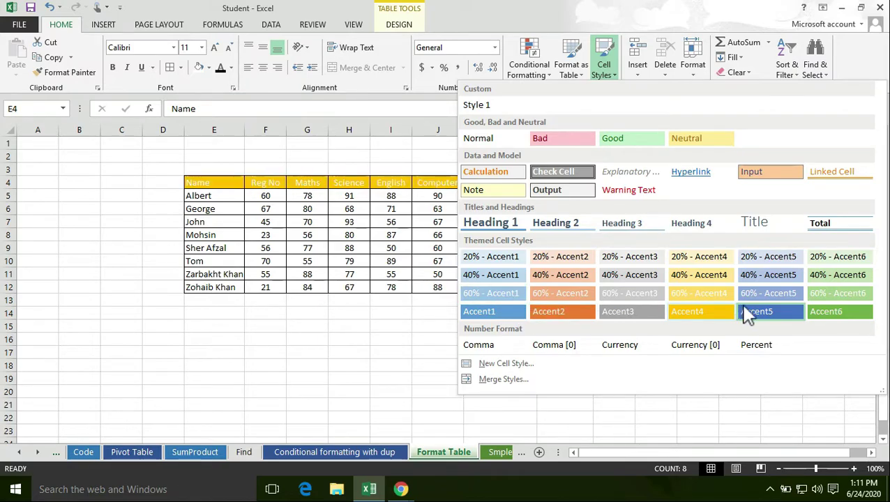
pyautogui.click(792, 322)
pyautogui.click(562, 315)
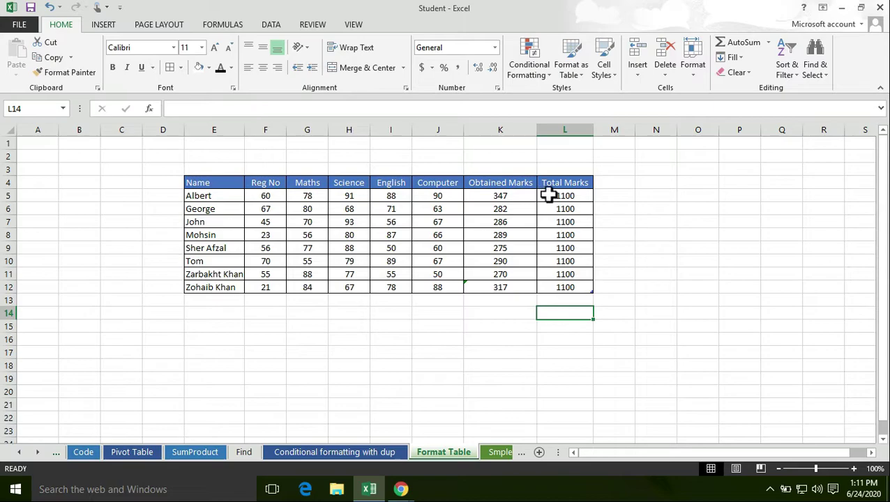
pyautogui.click(477, 324)
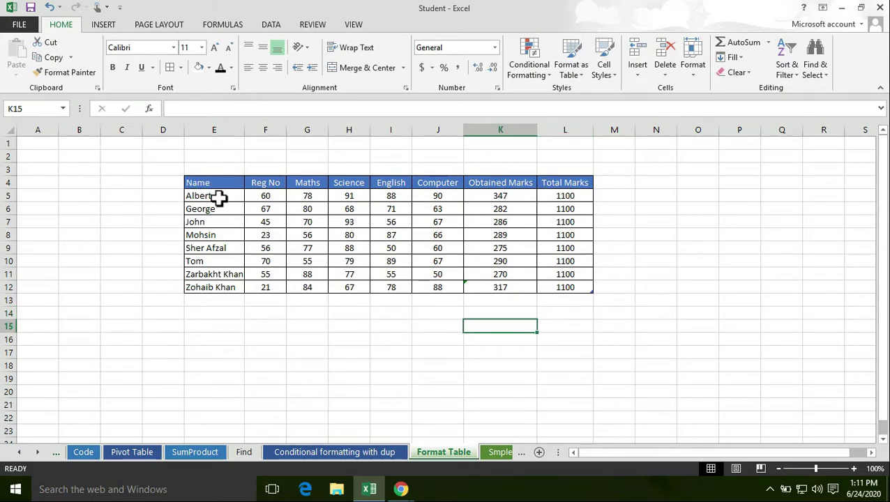
# Apply the Accent4 cell style to the student name cells E5:E12.
pyautogui.moveTo(219, 198); pyautogui.dragTo(223, 286)
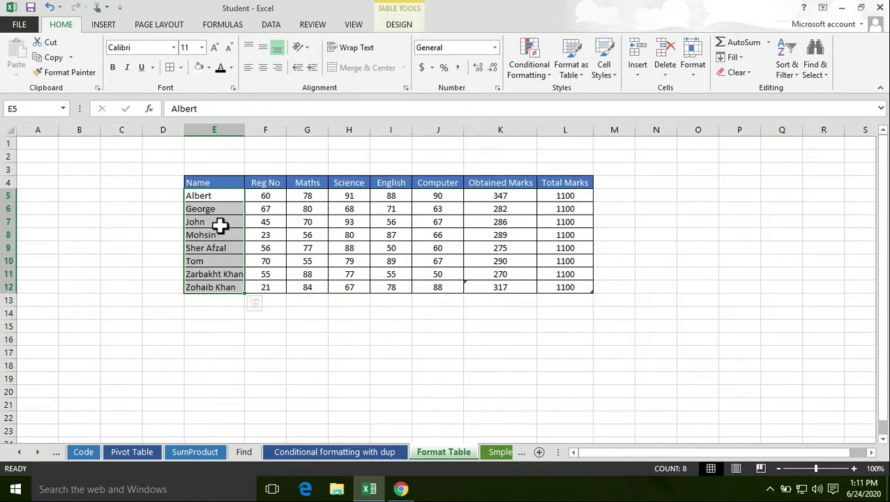
pyautogui.click(604, 68)
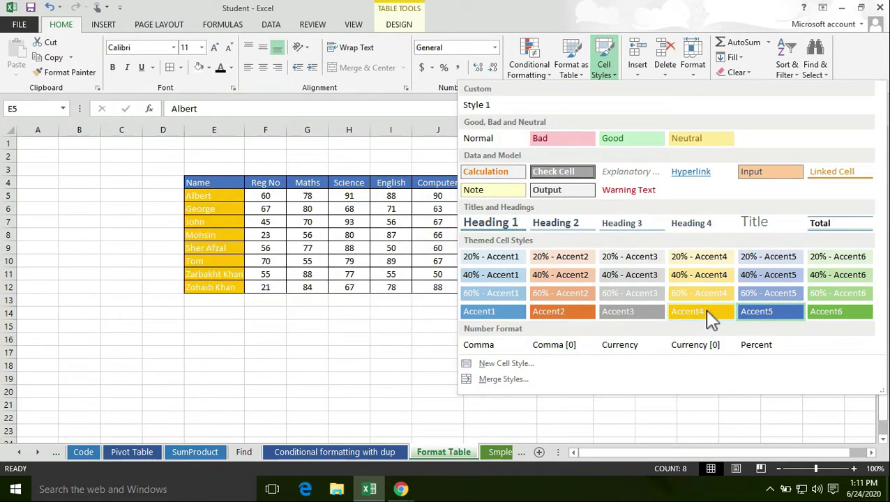
pyautogui.click(705, 316)
pyautogui.click(436, 320)
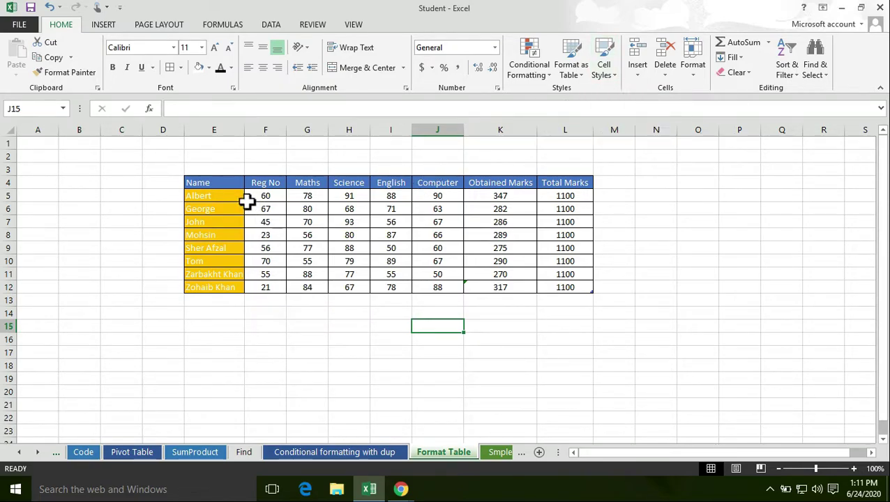
# Set the header row E4:L4 back to the Normal cell style.
pyautogui.moveTo(213, 183); pyautogui.dragTo(553, 187)
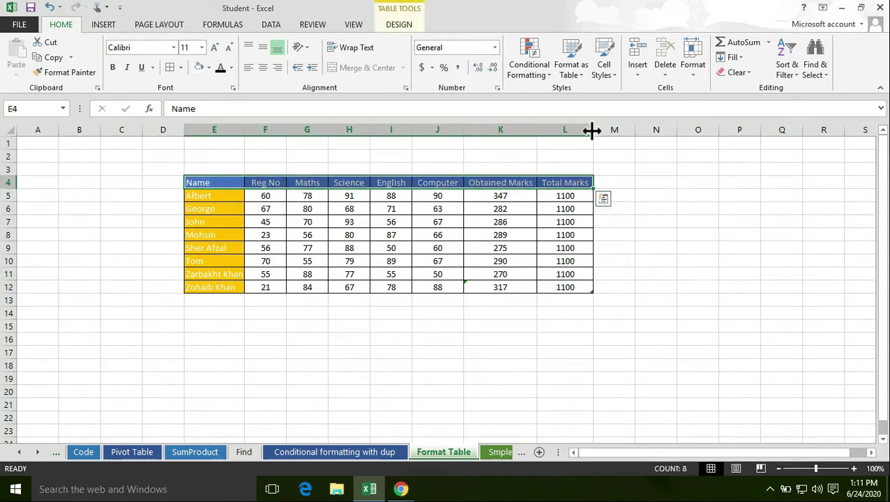
pyautogui.click(607, 75)
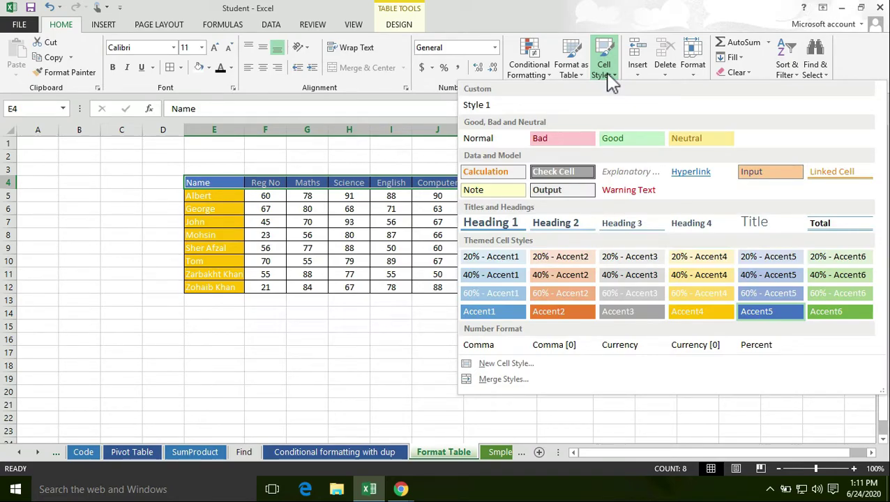
pyautogui.click(498, 139)
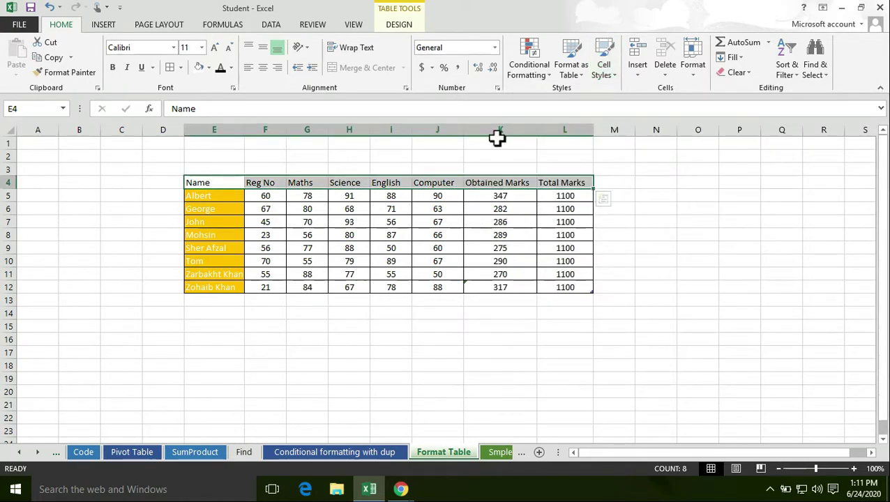
pyautogui.click(380, 350)
# Set the student name cells E5:E12 back to the Normal cell style.
pyautogui.moveTo(214, 198); pyautogui.dragTo(202, 282)
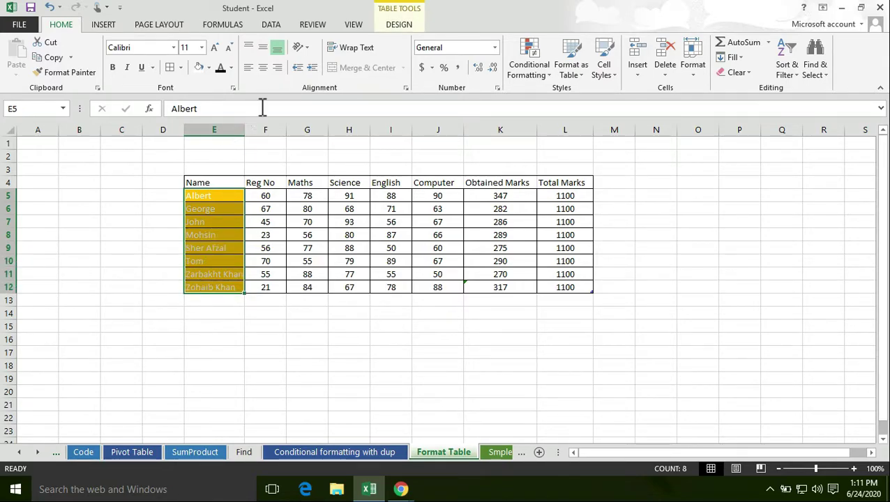
pyautogui.click(608, 73)
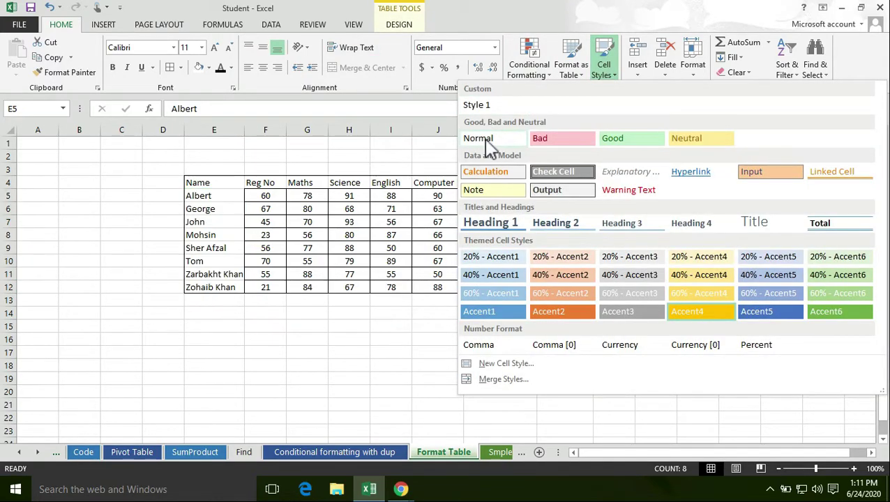
pyautogui.click(488, 143)
pyautogui.click(355, 315)
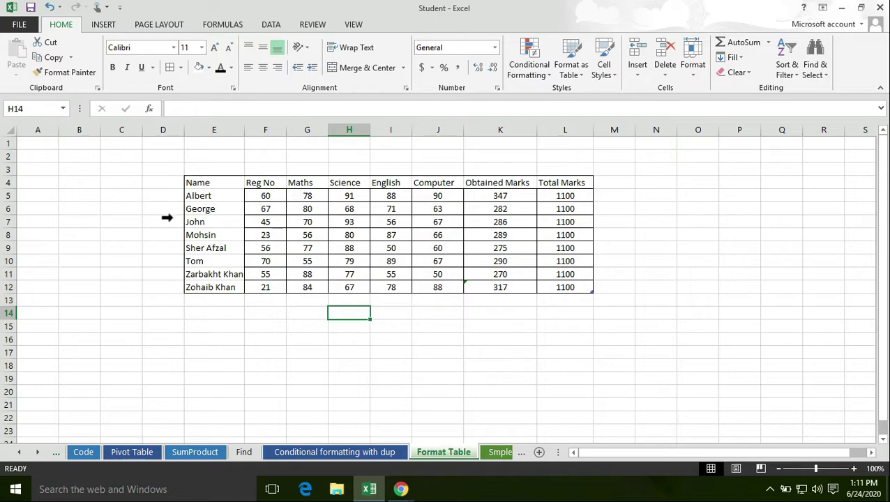
# Apply all borders to the whole marks table E4:L12.
pyautogui.moveTo(190, 186); pyautogui.dragTo(223, 288)
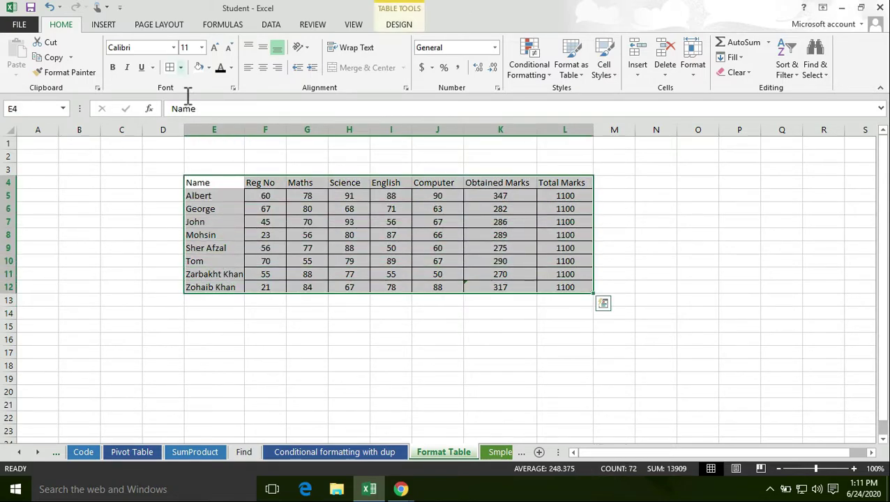
pyautogui.click(180, 67)
pyautogui.click(169, 67)
pyautogui.click(304, 326)
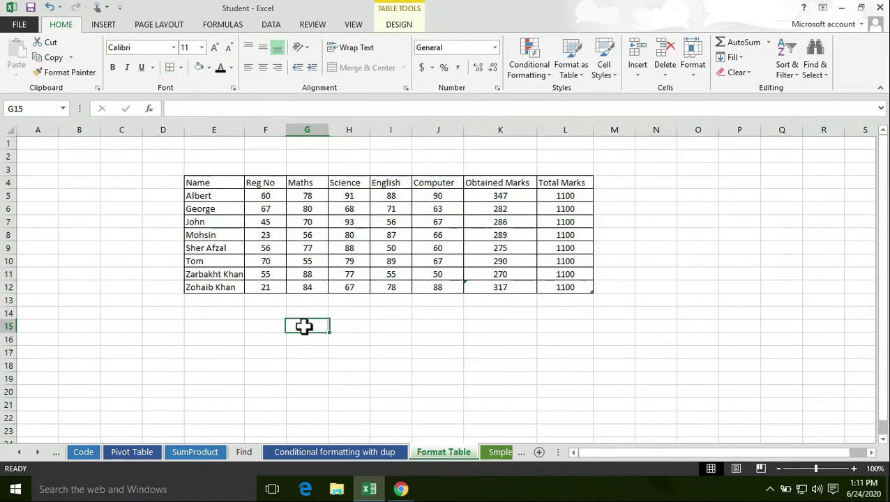
# Apply the Accent4 cell style to the header row E4:L4.
pyautogui.moveTo(214, 186); pyautogui.dragTo(562, 183)
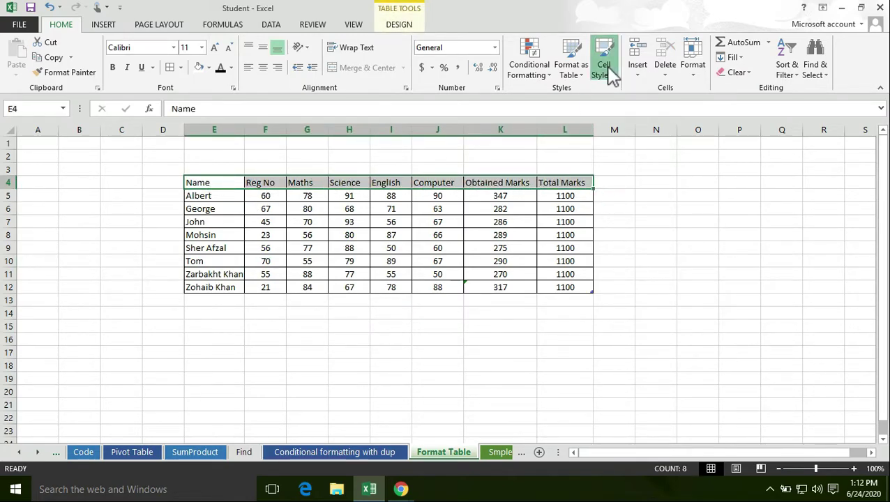
pyautogui.click(607, 68)
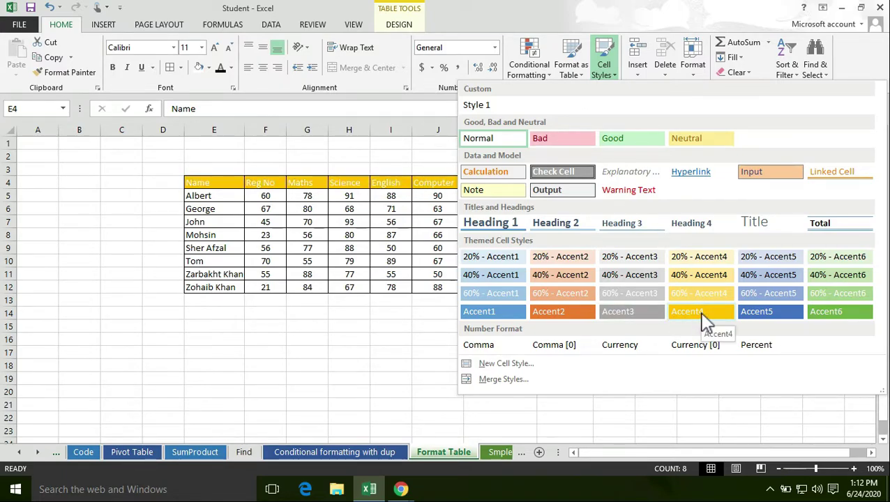
pyautogui.click(701, 311)
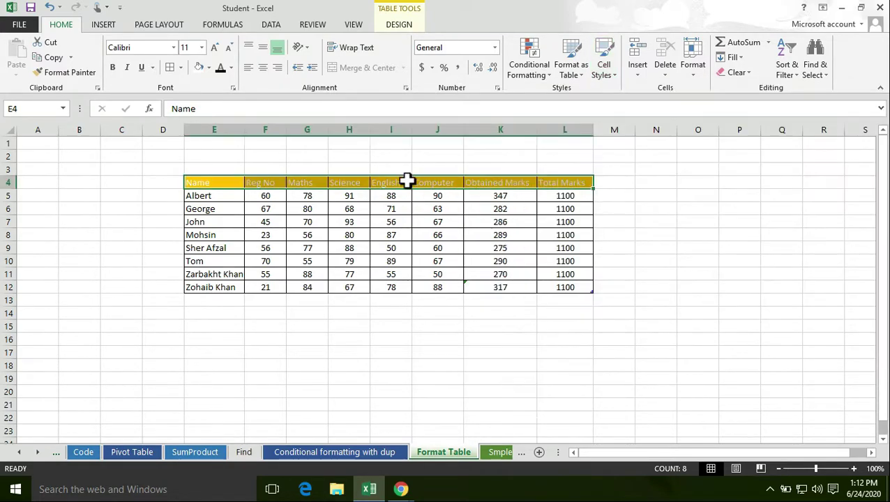
# Apply the Accent5 cell style to the student name cells E5:E12.
pyautogui.moveTo(220, 196); pyautogui.dragTo(215, 288)
pyautogui.click(612, 78)
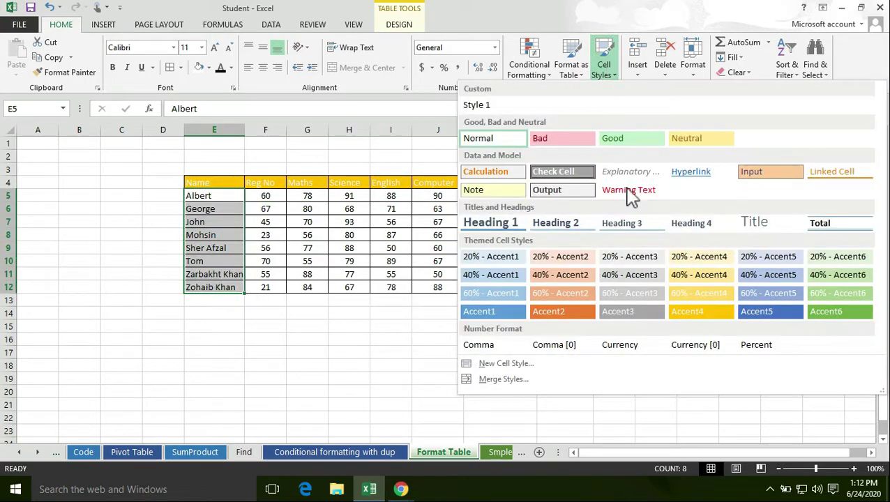
pyautogui.click(781, 316)
pyautogui.click(401, 325)
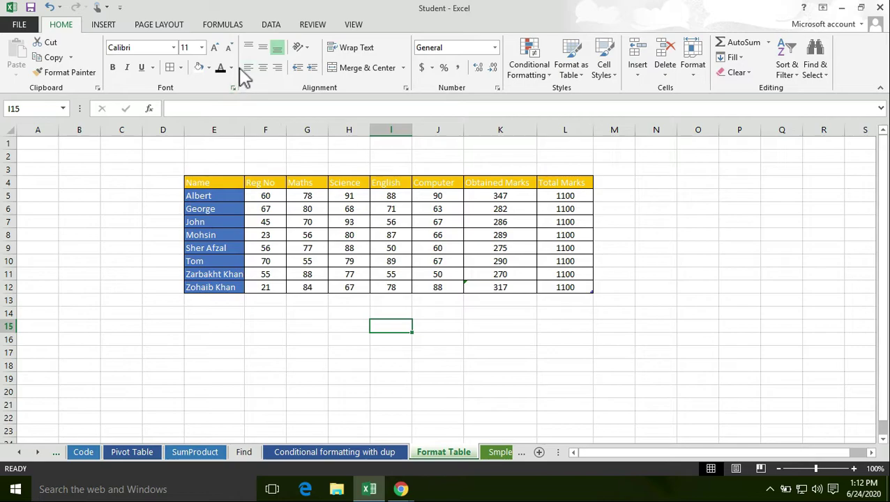
pyautogui.click(209, 68)
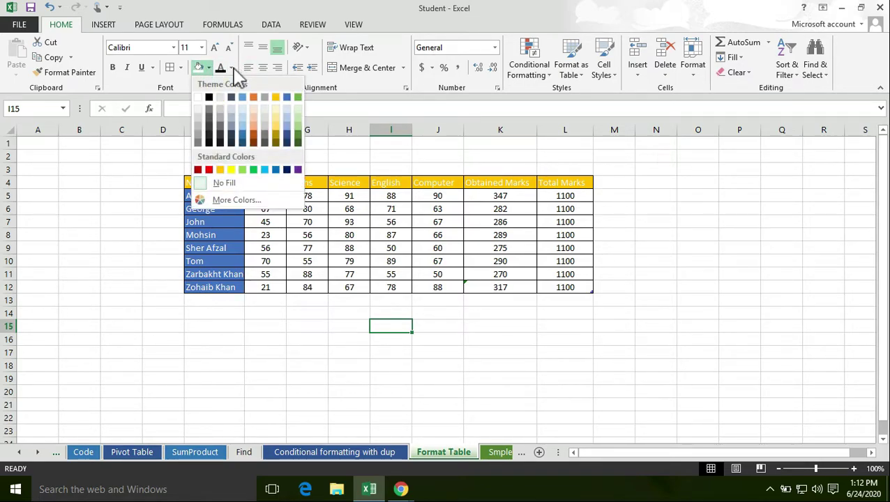
pyautogui.click(232, 67)
pyautogui.click(301, 438)
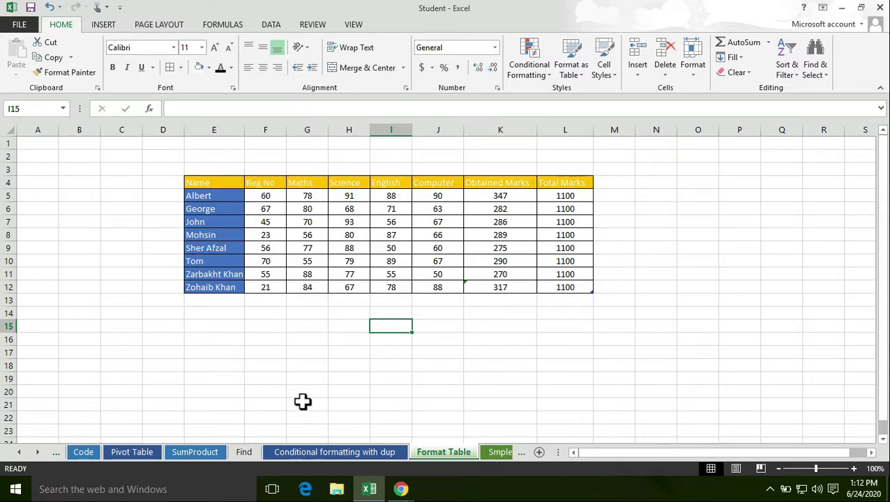
# Change the font color of the header row E4:L4 to black.
pyautogui.moveTo(189, 183); pyautogui.dragTo(563, 180)
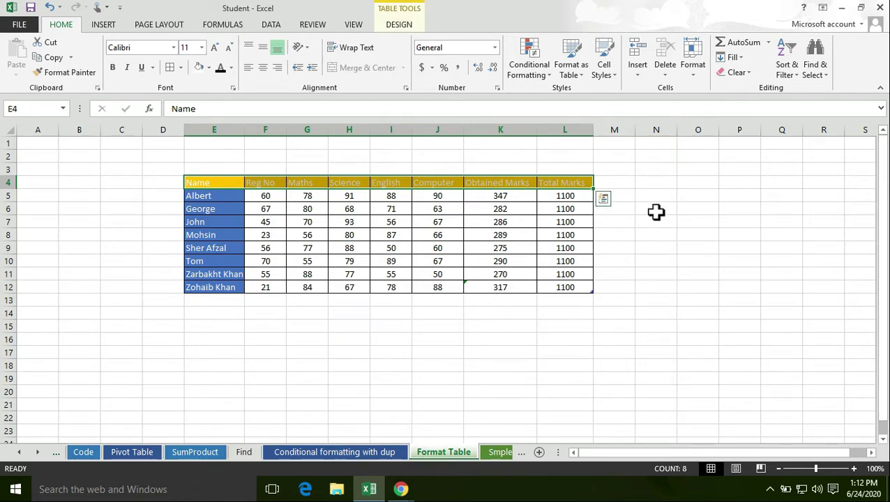
pyautogui.click(232, 67)
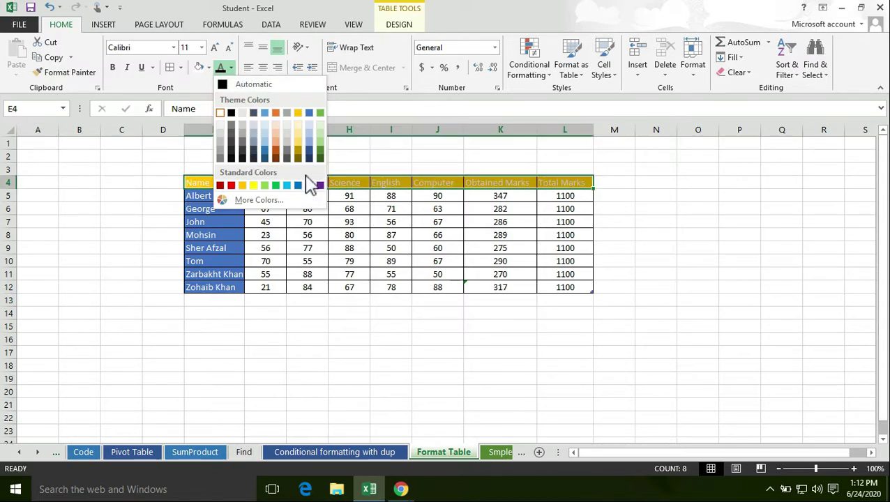
pyautogui.click(231, 113)
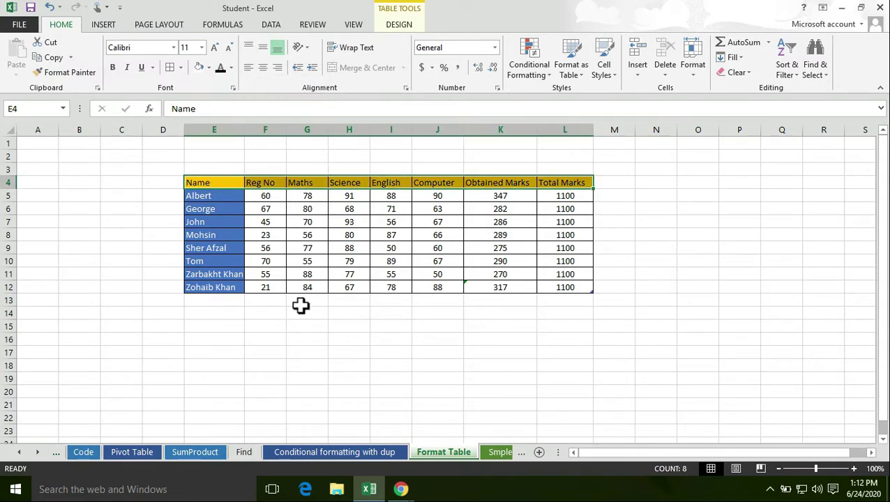
pyautogui.click(298, 333)
pyautogui.moveTo(224, 183); pyautogui.dragTo(564, 182)
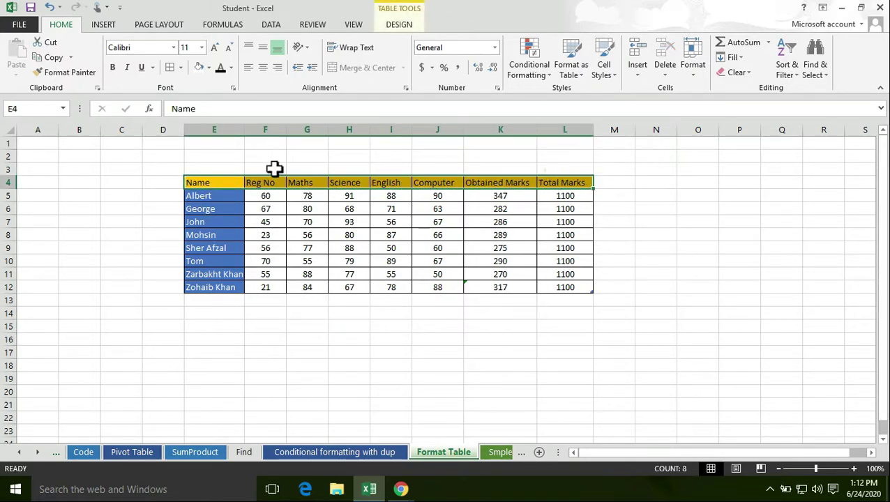
pyautogui.click(274, 340)
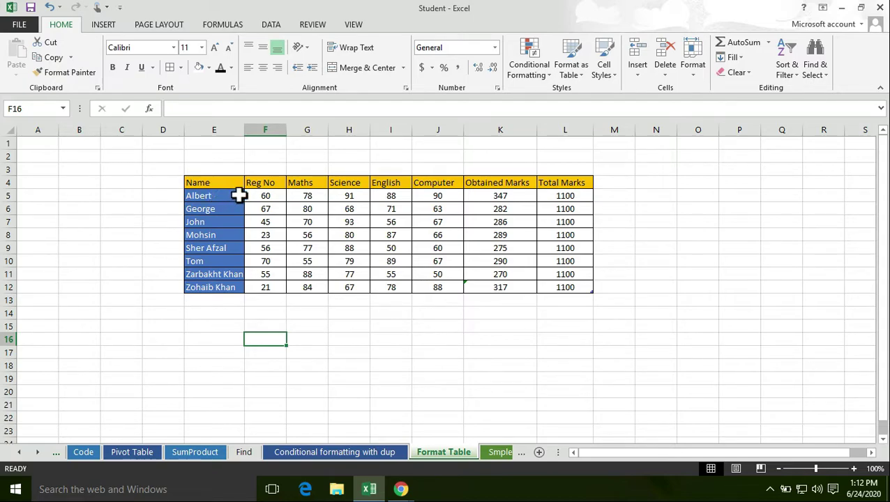
# Change the font color of the student name cells E5:E12 to black.
pyautogui.moveTo(213, 198); pyautogui.dragTo(212, 287)
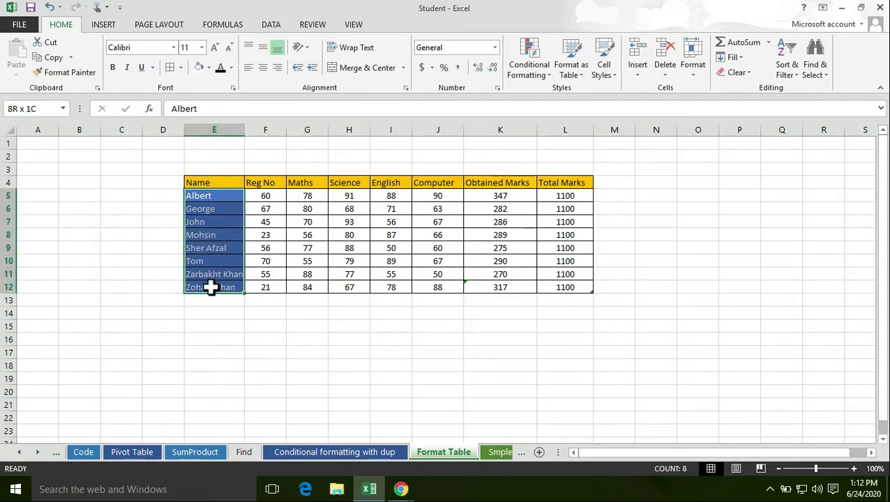
pyautogui.click(231, 68)
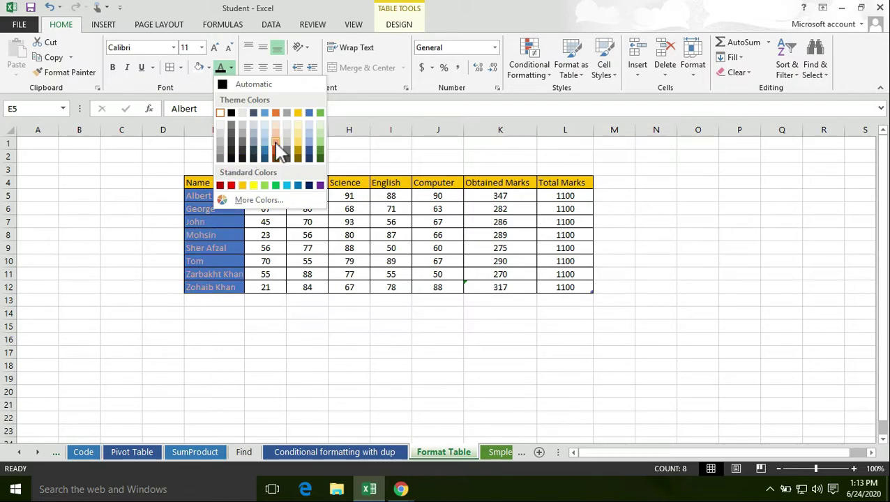
pyautogui.click(233, 115)
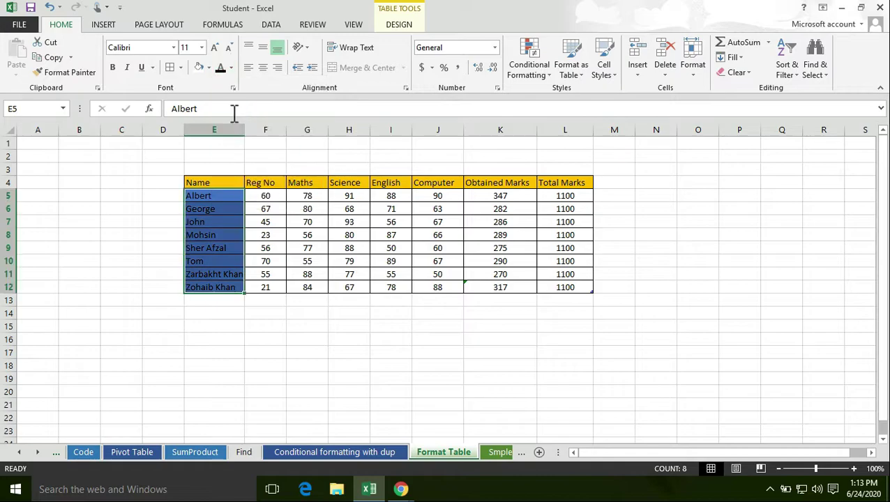
pyautogui.click(234, 330)
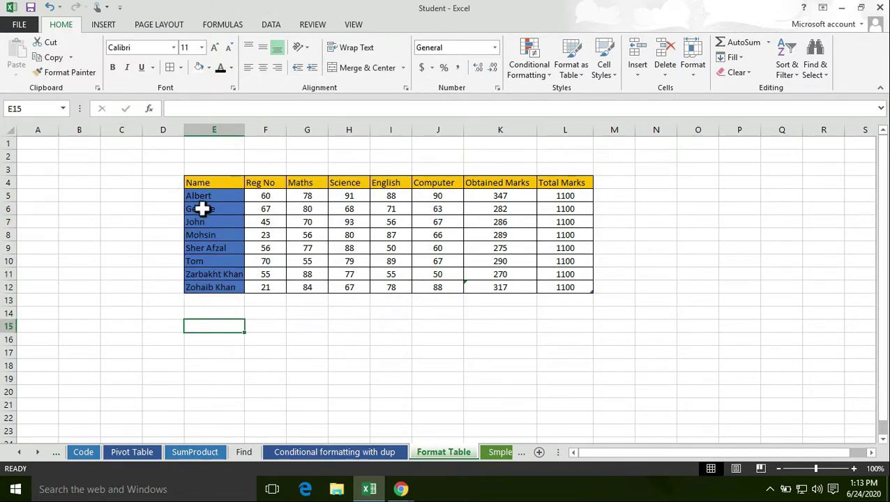
# Make the student names in E5:E12 bold.
pyautogui.moveTo(209, 198); pyautogui.dragTo(209, 286)
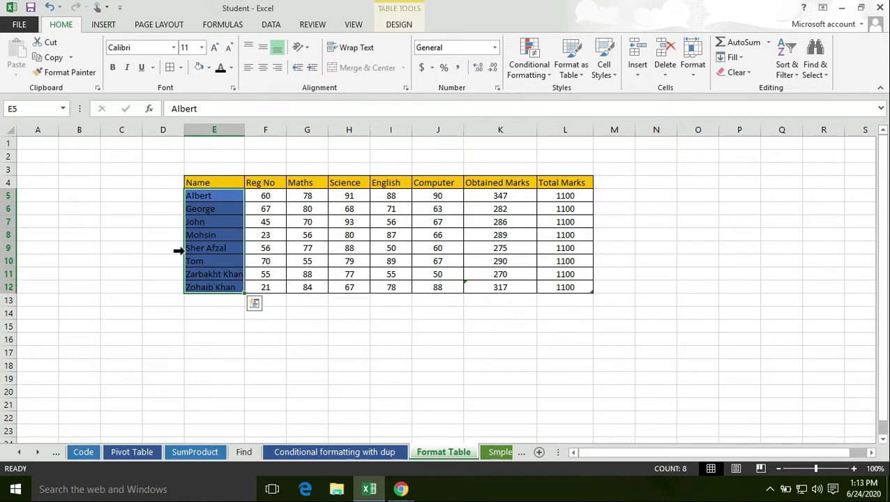
pyautogui.click(113, 69)
pyautogui.click(151, 245)
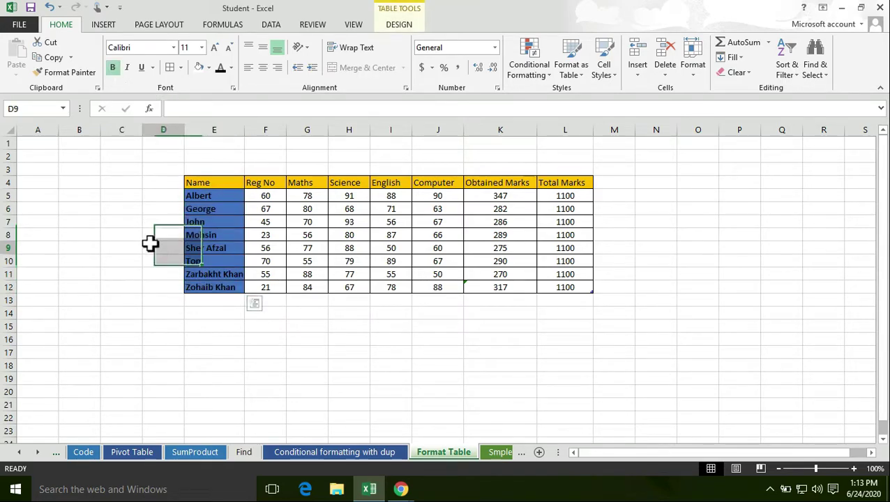
# Make the header row E4:L4 bold and save the workbook.
pyautogui.moveTo(201, 185); pyautogui.dragTo(564, 180)
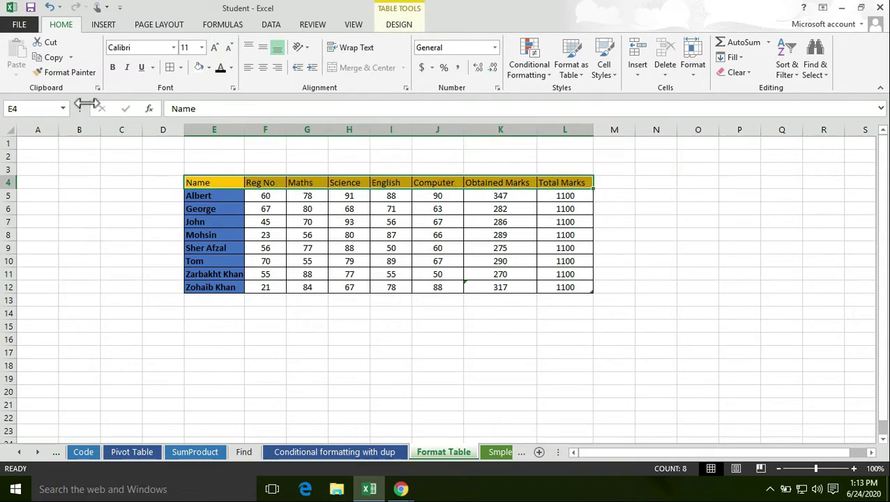
pyautogui.click(115, 68)
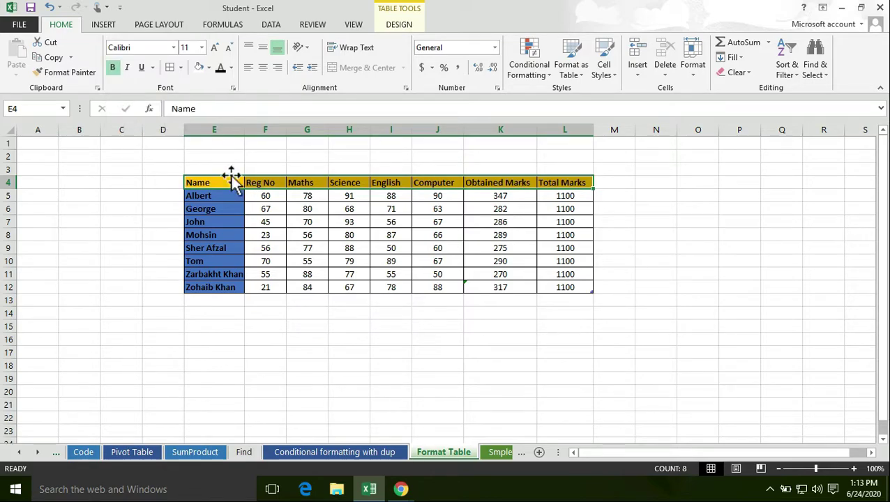
pyautogui.click(476, 170)
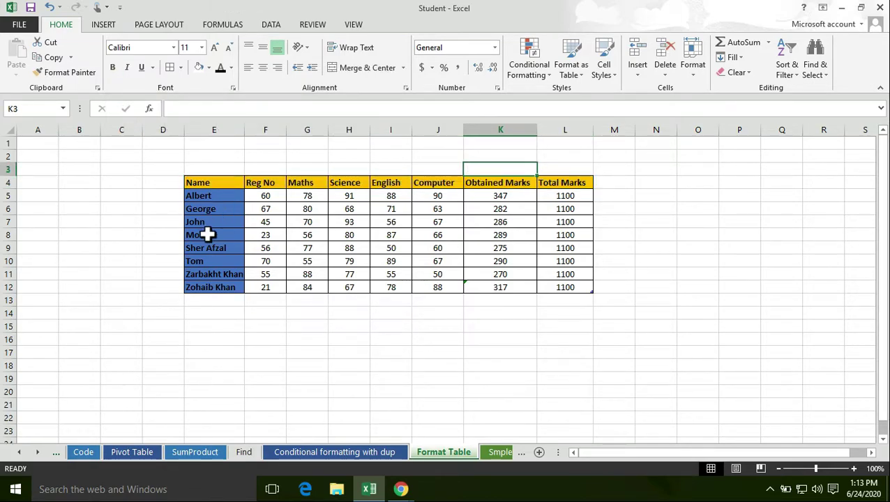
pyautogui.click(30, 7)
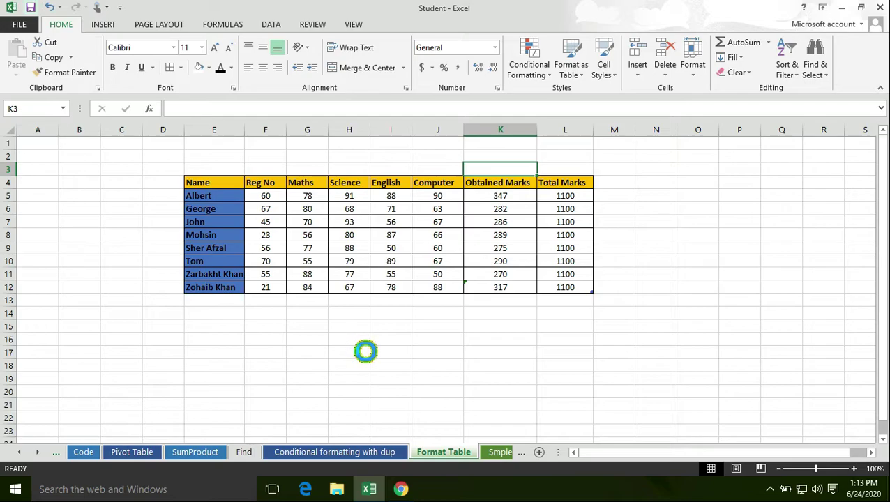
pyautogui.click(365, 351)
# Make the registration numbers and marks in F5:L12 bold.
pyautogui.moveTo(258, 199); pyautogui.dragTo(574, 283)
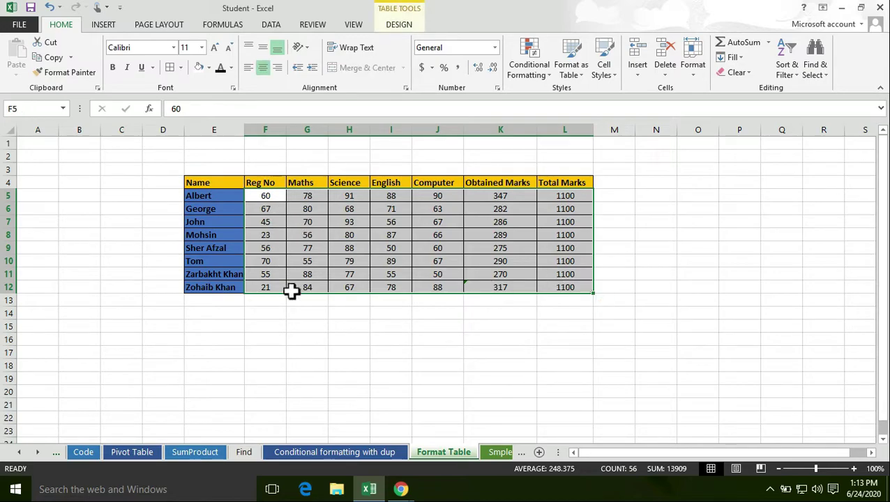
pyautogui.click(305, 326)
pyautogui.moveTo(258, 199); pyautogui.dragTo(570, 290)
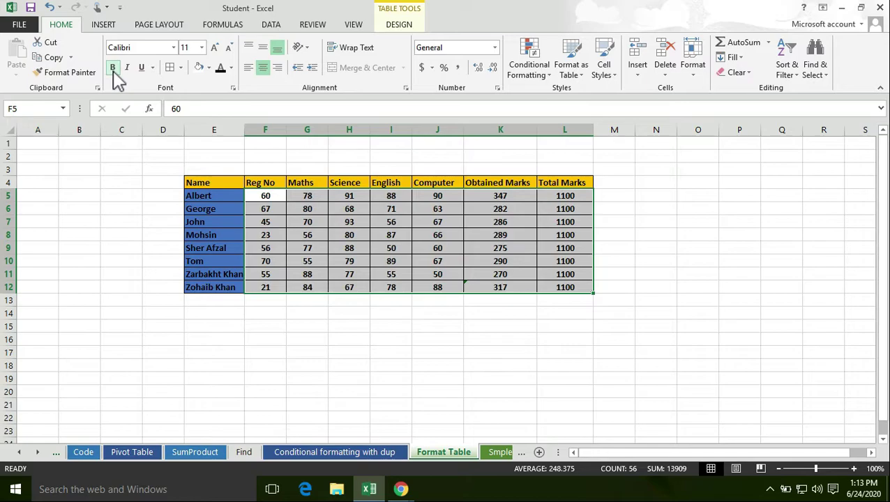
pyautogui.click(131, 183)
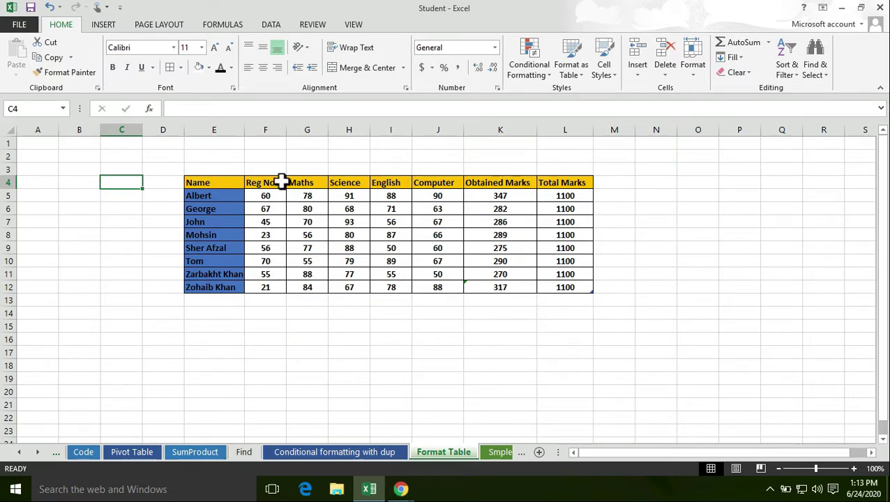
pyautogui.click(231, 68)
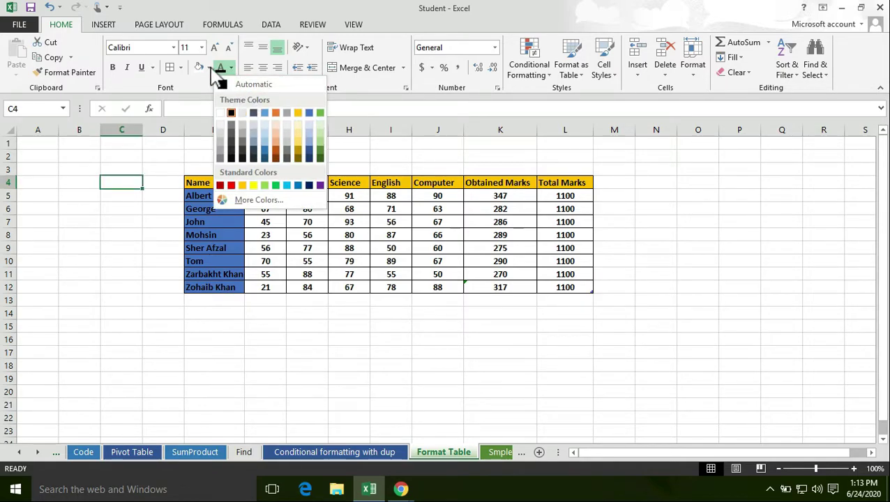
pyautogui.click(210, 68)
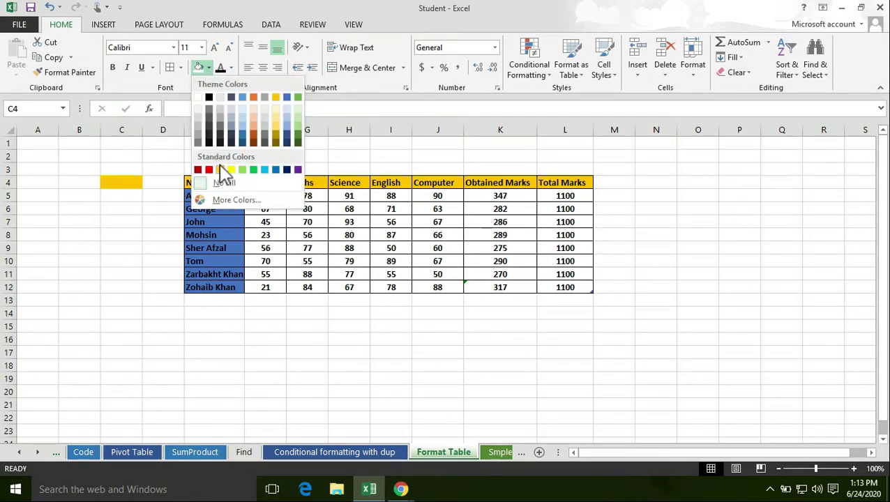
pyautogui.click(398, 10)
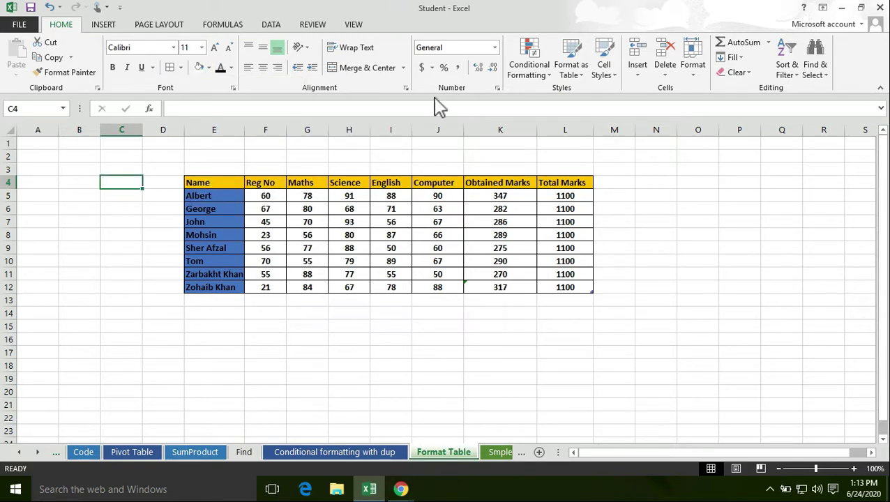
pyautogui.click(604, 70)
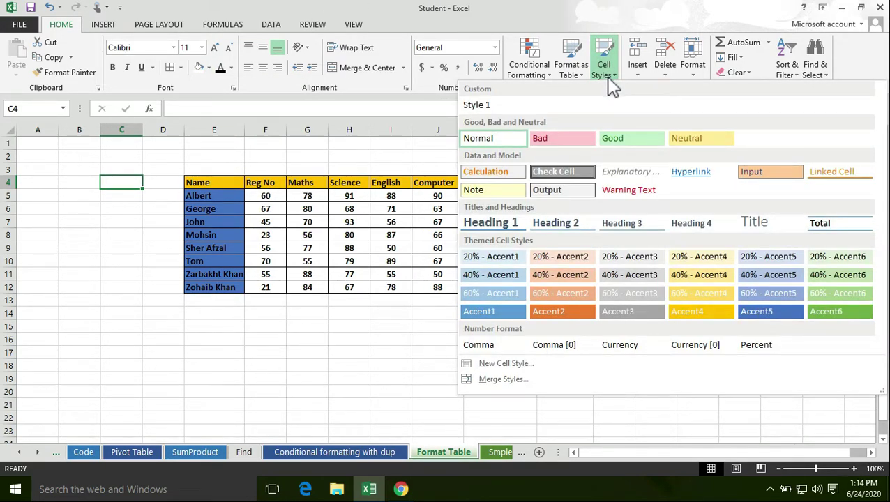
pyautogui.click(605, 72)
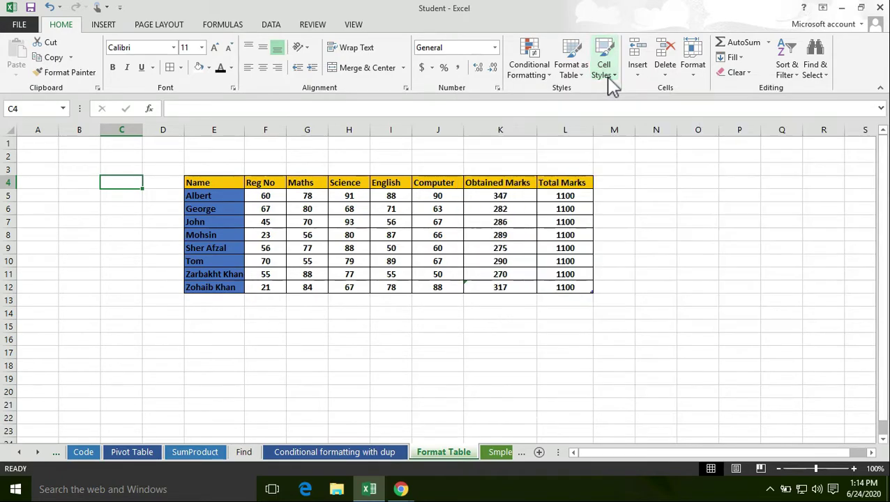
# Look through the light, medium and dark table styles without applying one, and save the workbook.
pyautogui.click(572, 76)
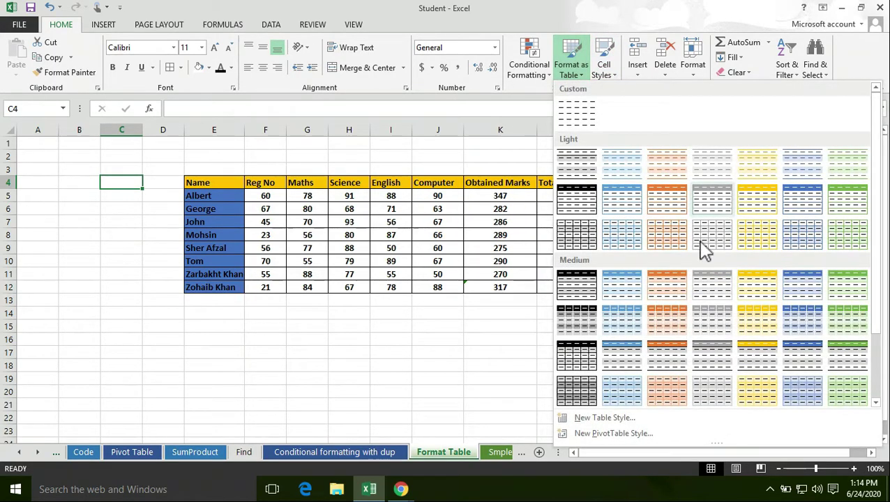
pyautogui.scroll(-2, 684, 342)
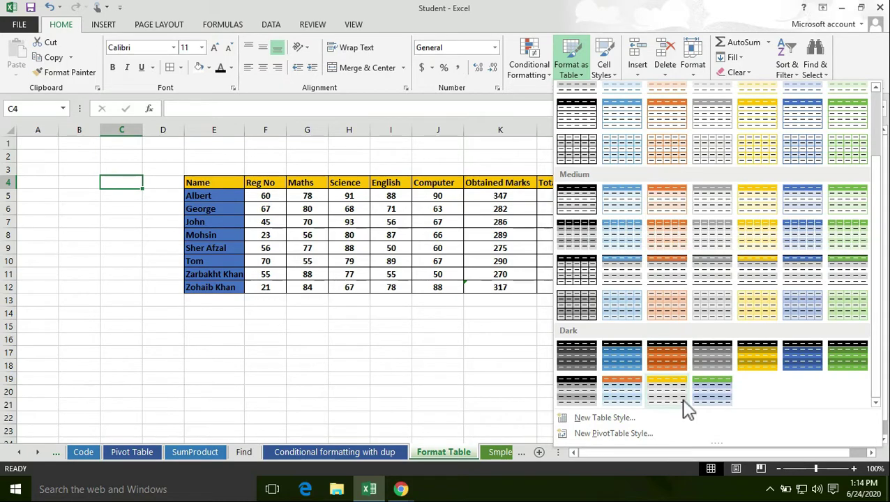
pyautogui.scroll(3, 685, 406)
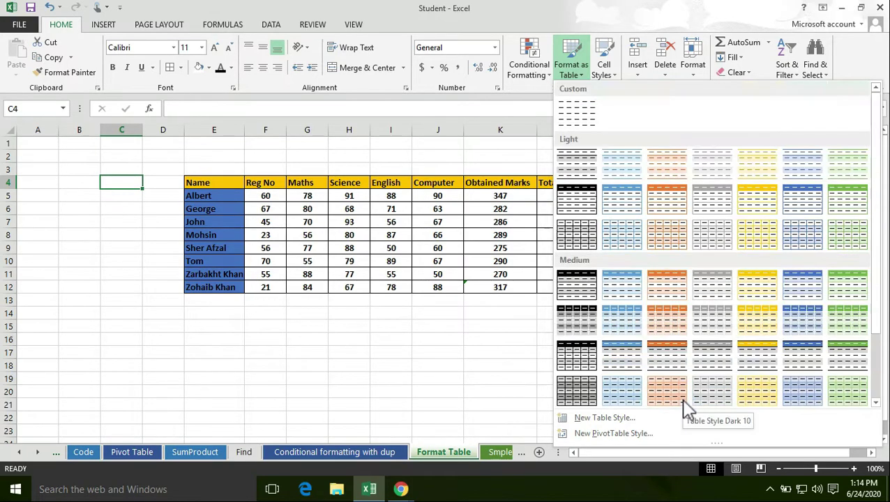
pyautogui.click(558, 10)
pyautogui.click(31, 9)
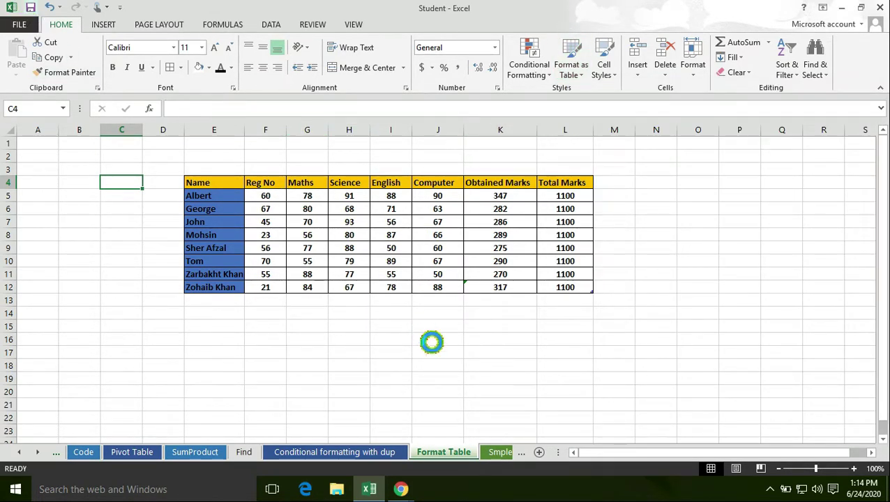
pyautogui.click(437, 340)
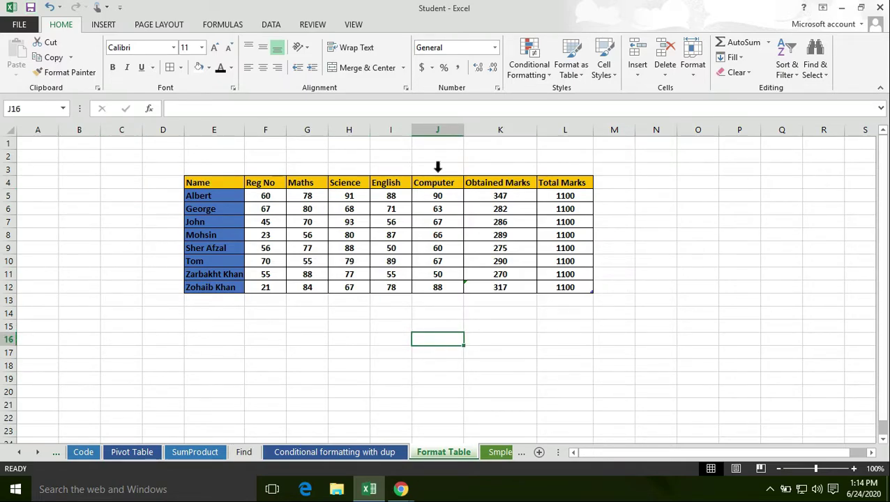
# Enter "Student" in cell G2 and "Table" in cell H2 above the marks table.
pyautogui.click(317, 155)
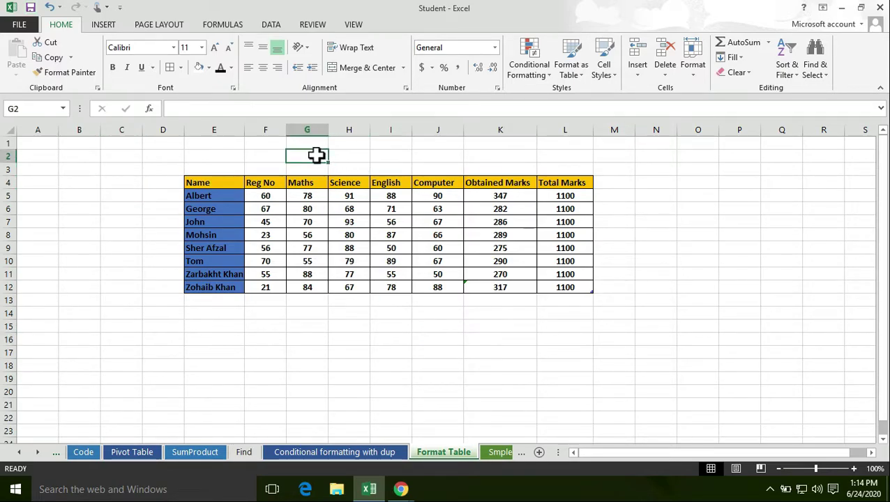
pyautogui.doubleClick(316, 155)
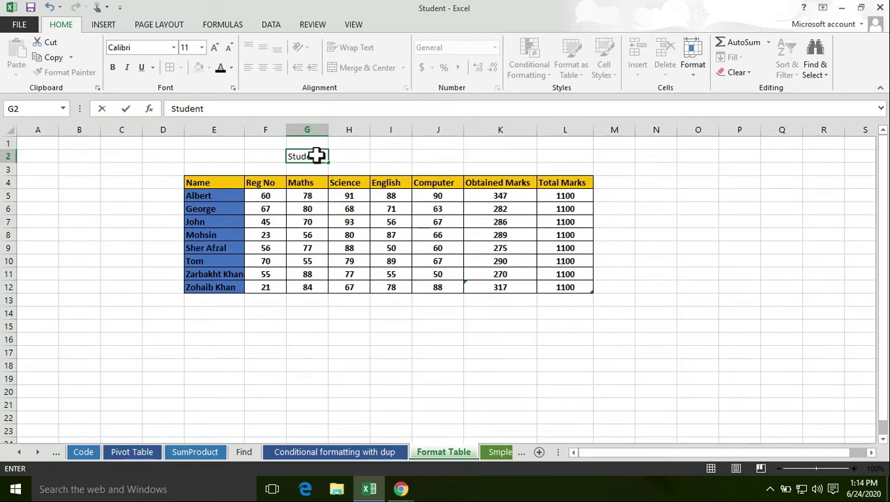
pyautogui.click(349, 156)
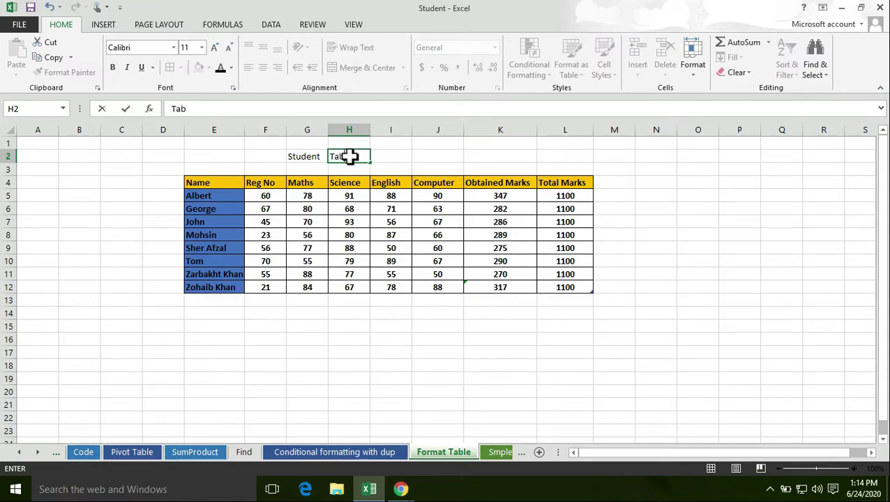
pyautogui.click(421, 166)
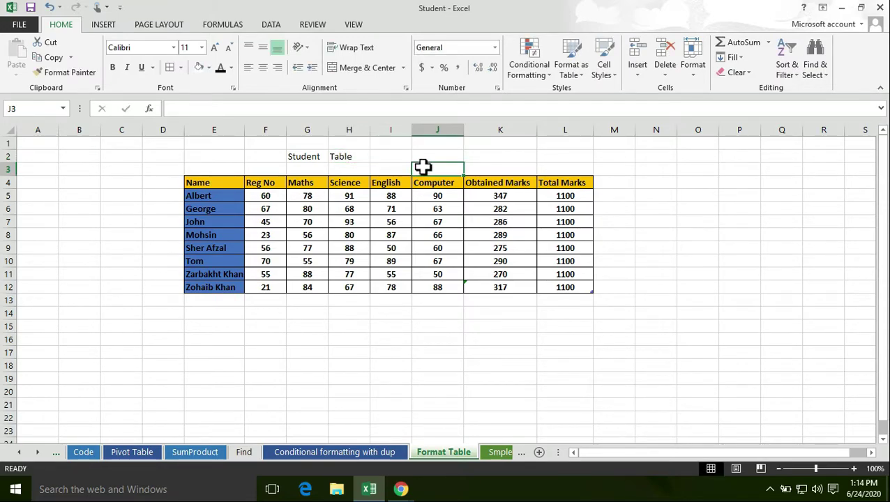
# Merge and center the title cells G2:H2, accepting that only the first cell's text is kept.
pyautogui.click(294, 156)
pyautogui.click(421, 159)
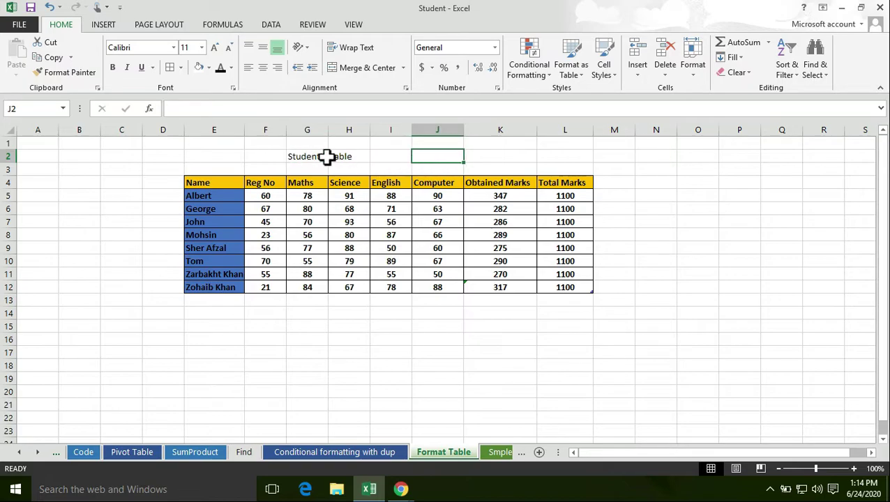
pyautogui.moveTo(300, 155); pyautogui.dragTo(358, 156)
pyautogui.click(362, 67)
pyautogui.click(432, 294)
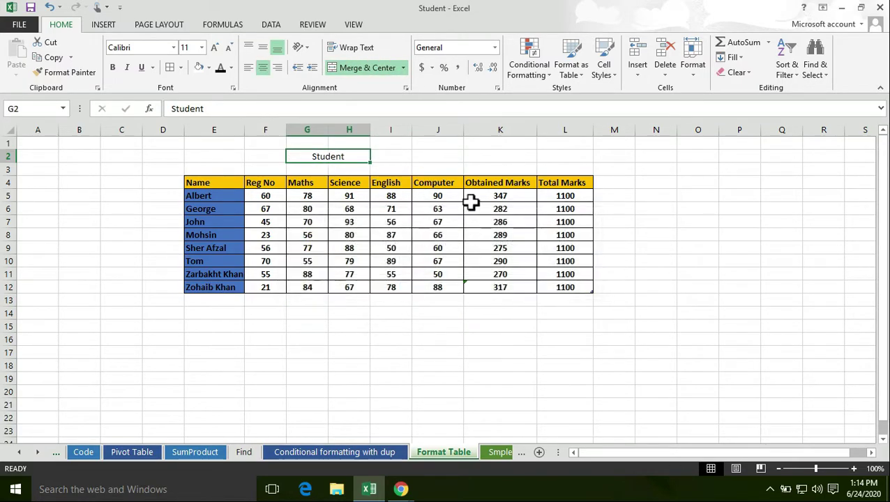
# Widen column H slightly to enlarge the merged title cell above the marks table.
pyautogui.click(479, 155)
pyautogui.click(356, 156)
pyautogui.doubleClick(357, 156)
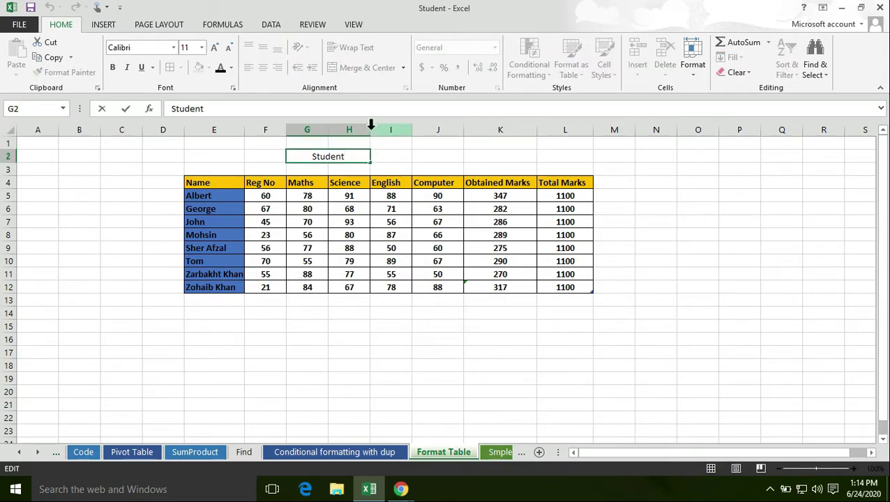
pyautogui.click(379, 157)
pyautogui.moveTo(369, 130); pyautogui.dragTo(392, 133)
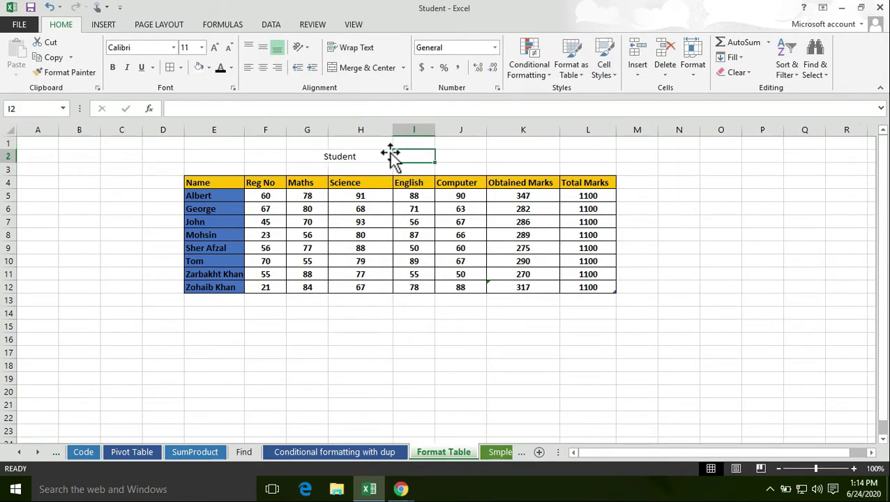
pyautogui.click(357, 157)
pyautogui.doubleClick(358, 158)
pyautogui.click(462, 158)
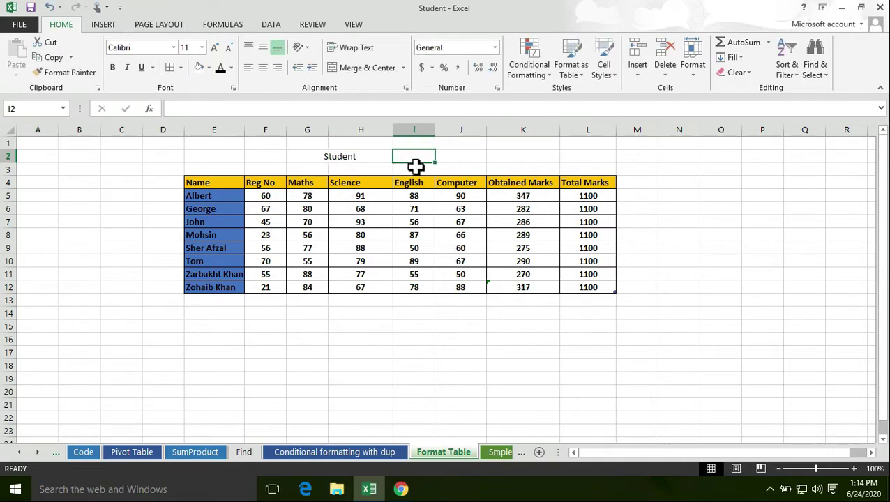
pyautogui.click(326, 159)
pyautogui.click(441, 156)
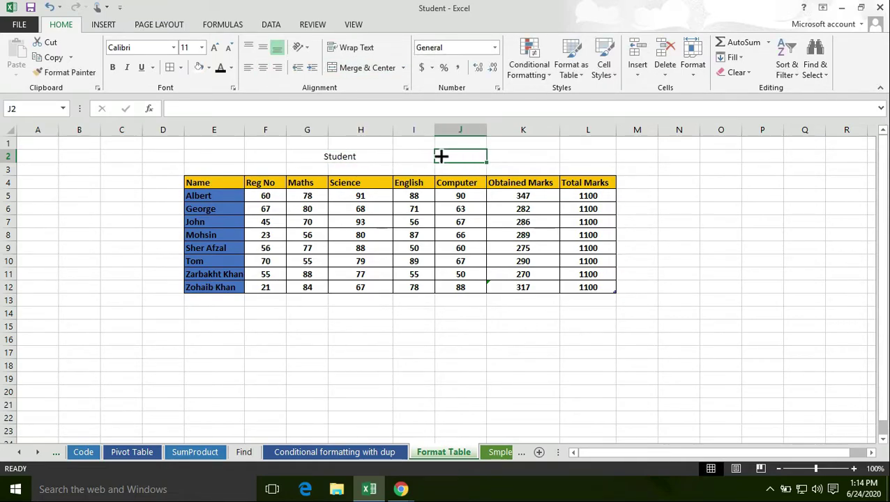
pyautogui.click(328, 157)
pyautogui.click(423, 167)
pyautogui.click(328, 155)
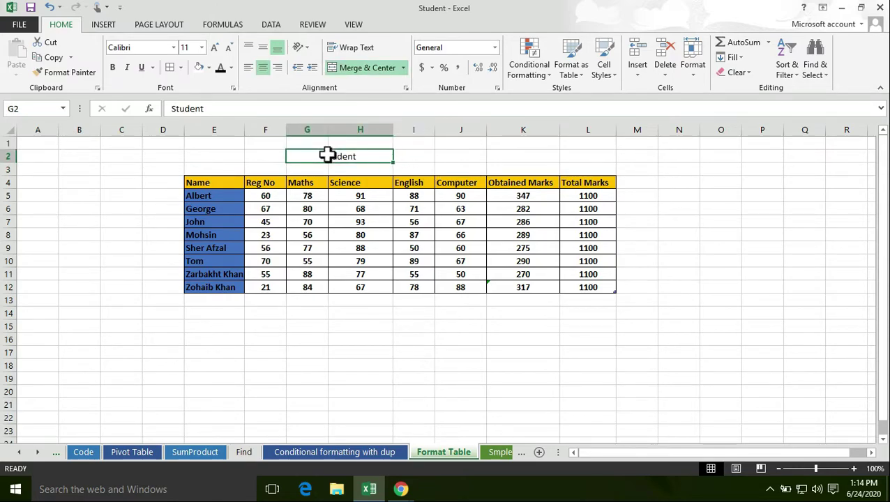
pyautogui.click(419, 153)
# Fill the merged title cell G2 with dark gray from the theme colors.
pyautogui.click(328, 157)
pyautogui.click(231, 68)
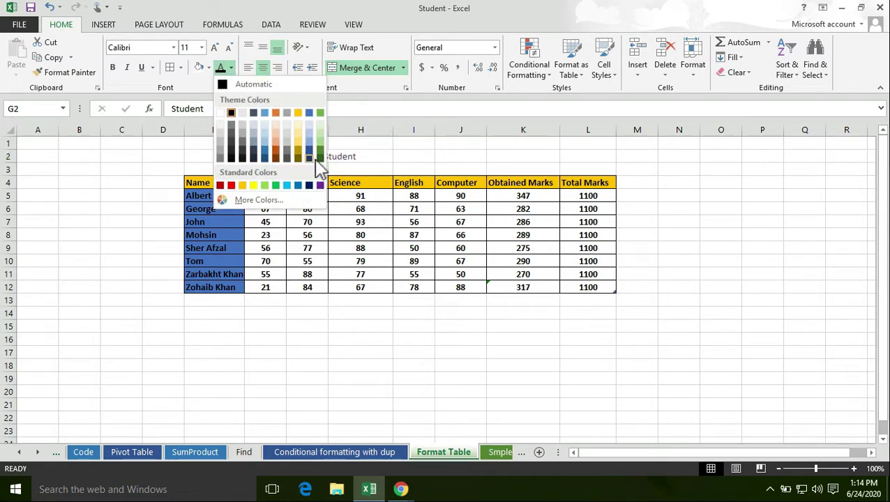
pyautogui.click(209, 70)
pyautogui.click(209, 67)
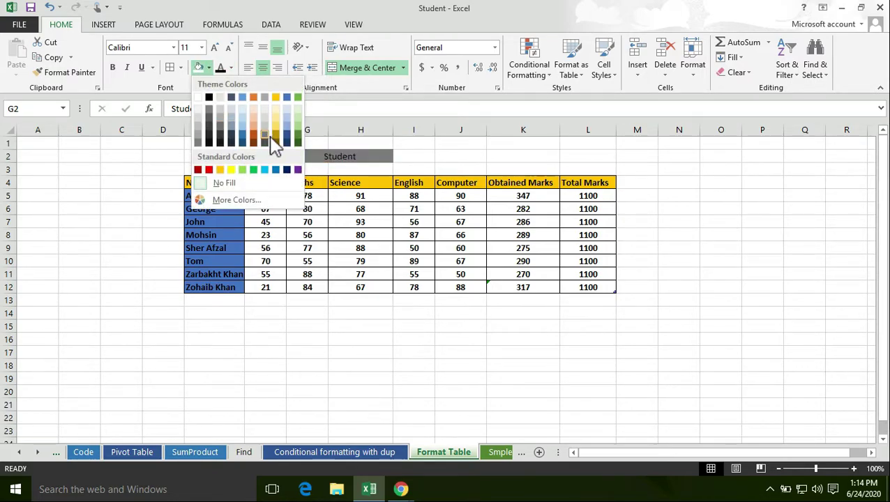
pyautogui.click(265, 135)
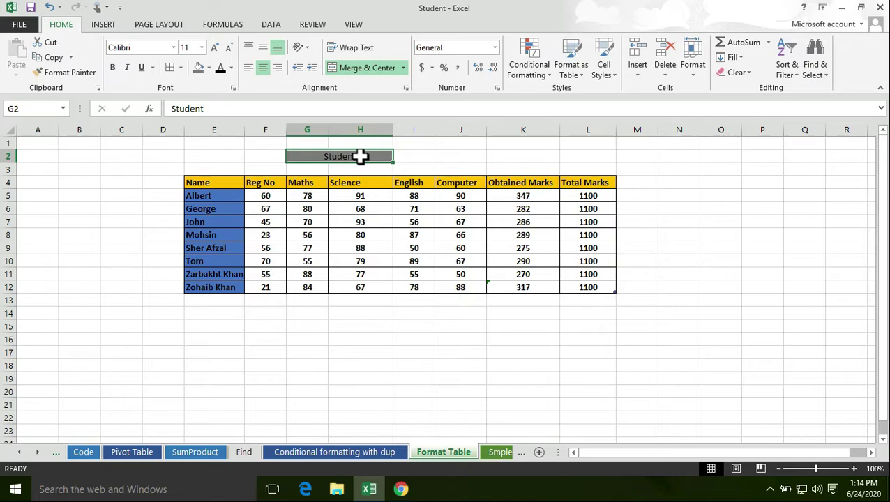
# Set the "Student" title text in G2 to font size 20 and make it bold.
pyautogui.doubleClick(360, 156)
pyautogui.moveTo(333, 156); pyautogui.dragTo(325, 157)
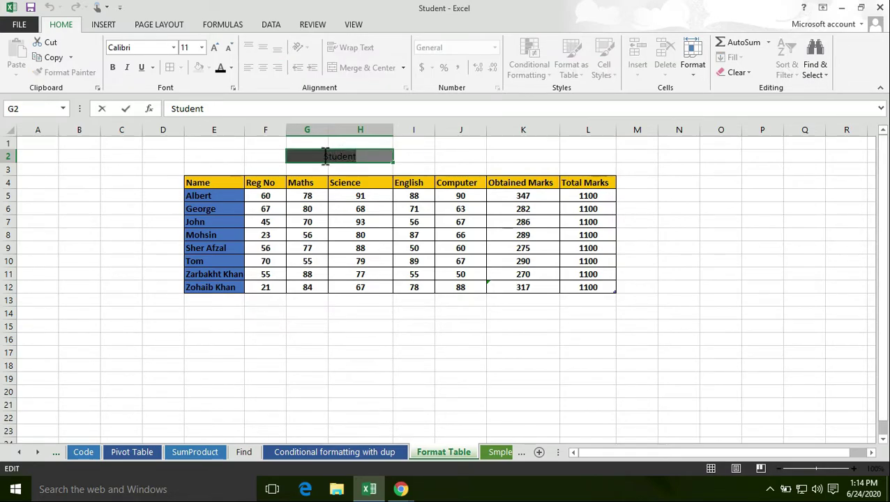
pyautogui.click(203, 48)
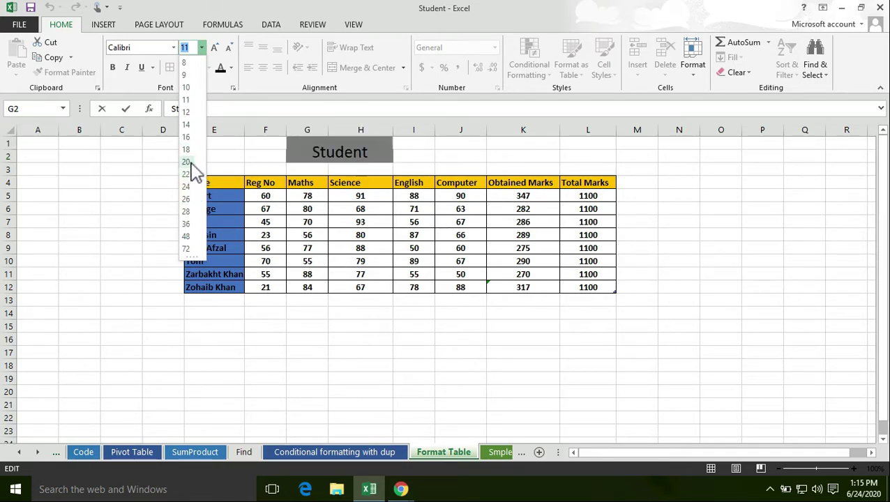
pyautogui.click(190, 162)
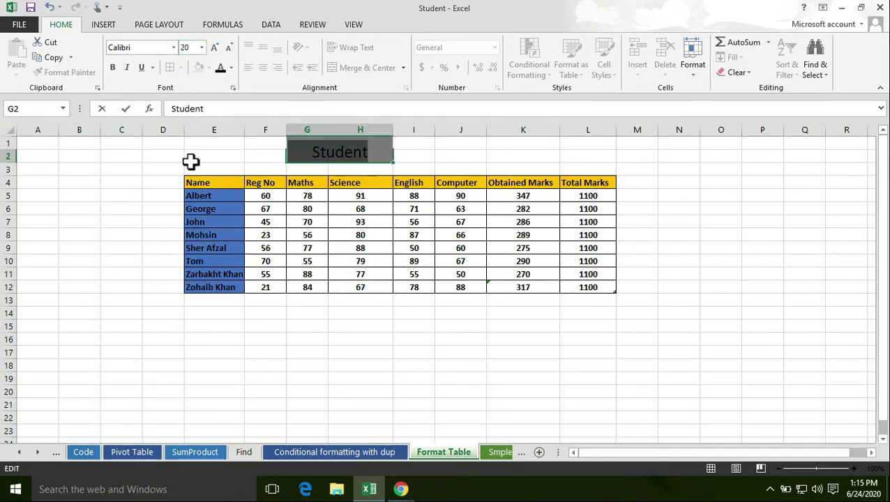
pyautogui.click(113, 67)
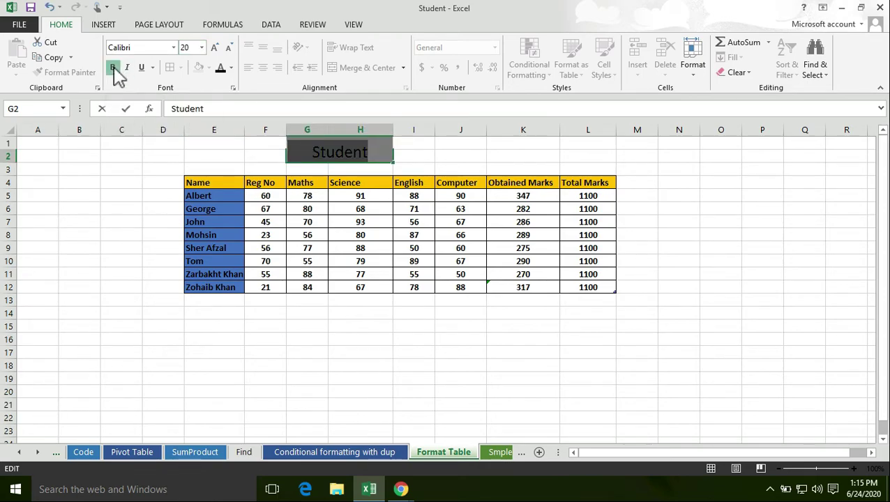
# Change the "Student" title's font to Bernard MT Condensed and save the workbook.
pyautogui.click(173, 48)
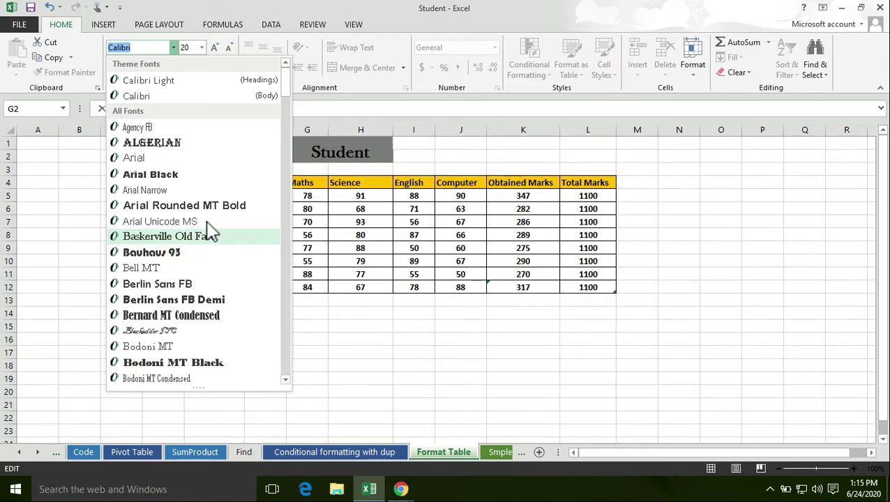
pyautogui.click(183, 323)
pyautogui.moveTo(435, 175); pyautogui.dragTo(440, 163)
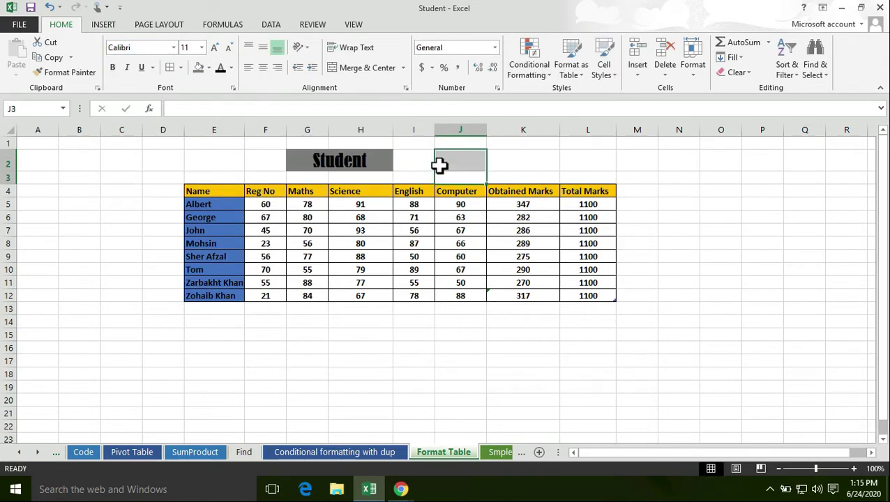
pyautogui.click(31, 7)
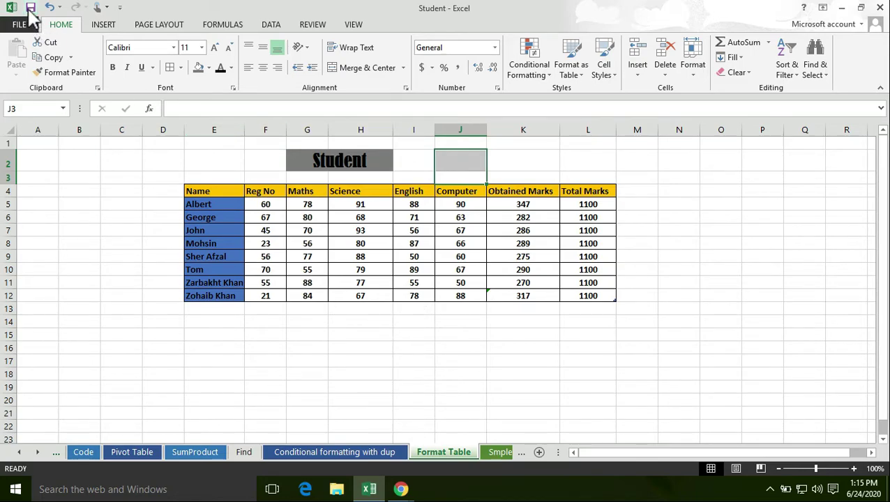
pyautogui.click(433, 391)
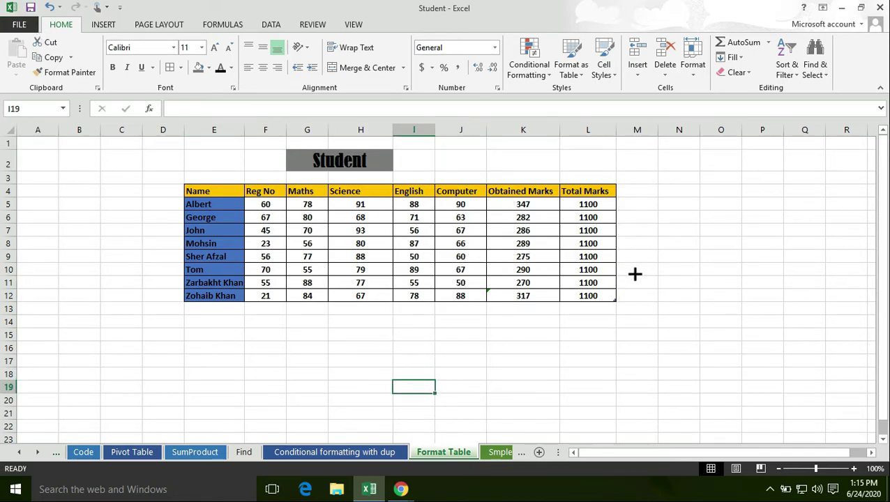